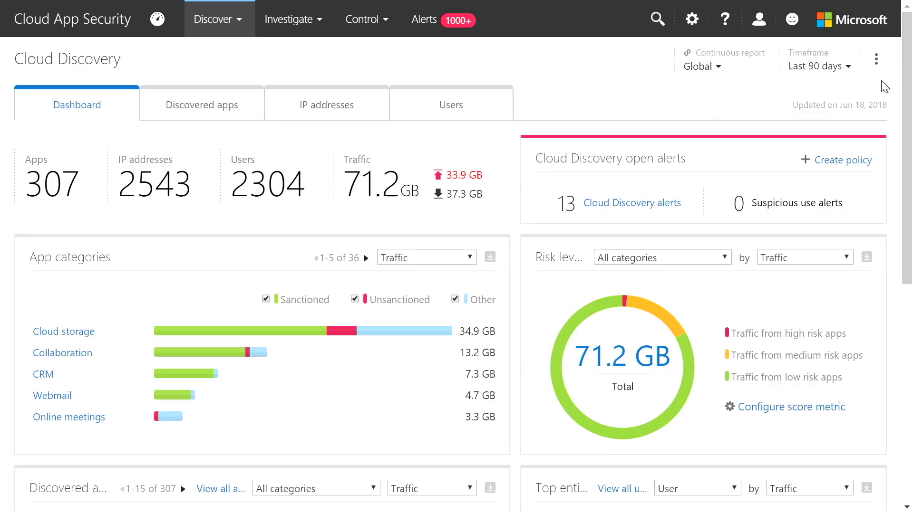
# - Open the new custom app form from Cloud Discovery, and view the app details of Microsoft OneDrive for Business
pyautogui.click(876, 59)
pyautogui.click(768, 169)
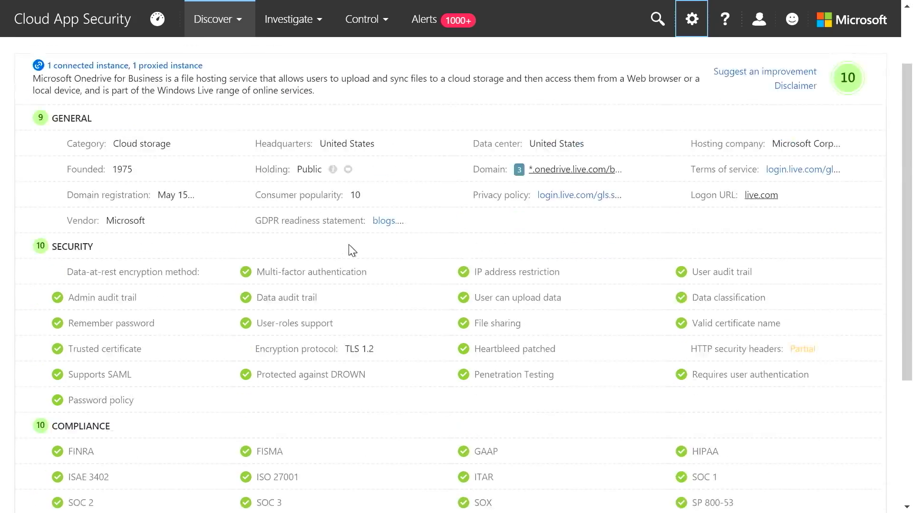
pyautogui.scroll(-4, 348, 227)
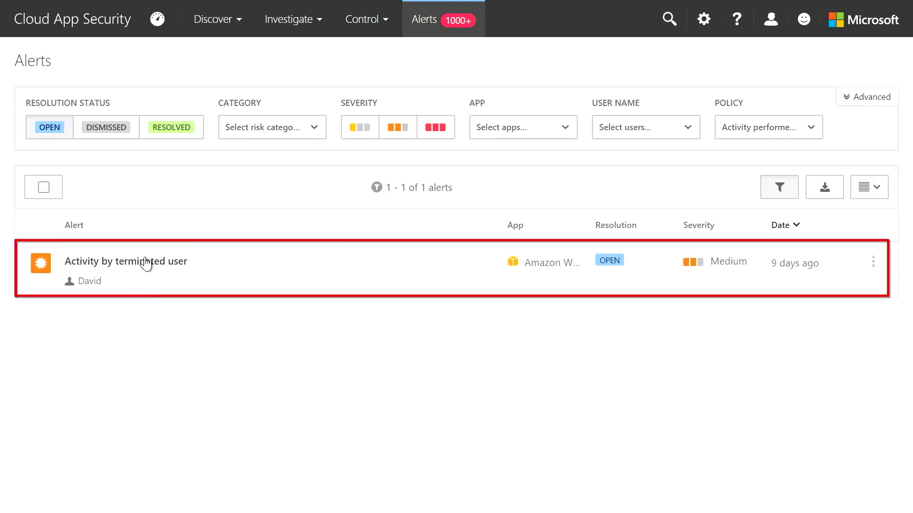
# - Open the "Activity by terminated user" alert and the "Ransomware activity" alert
pyautogui.click(360, 274)
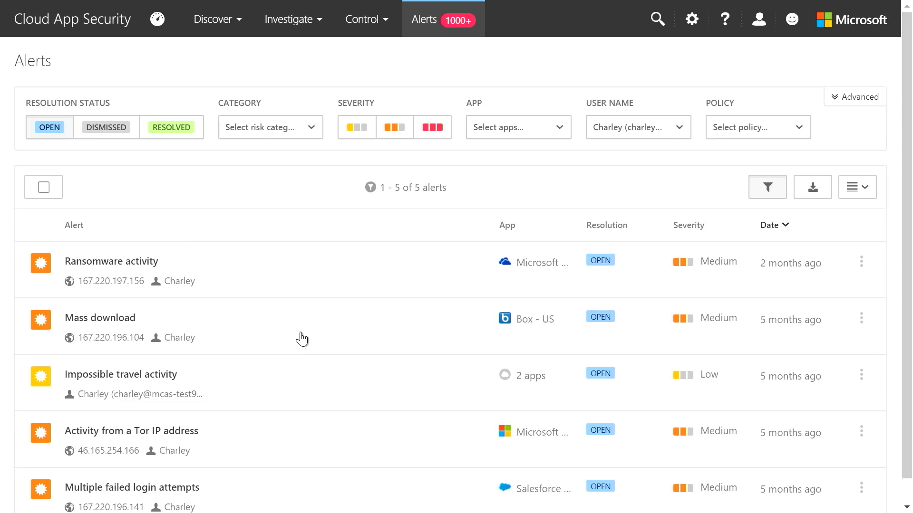
pyautogui.click(301, 271)
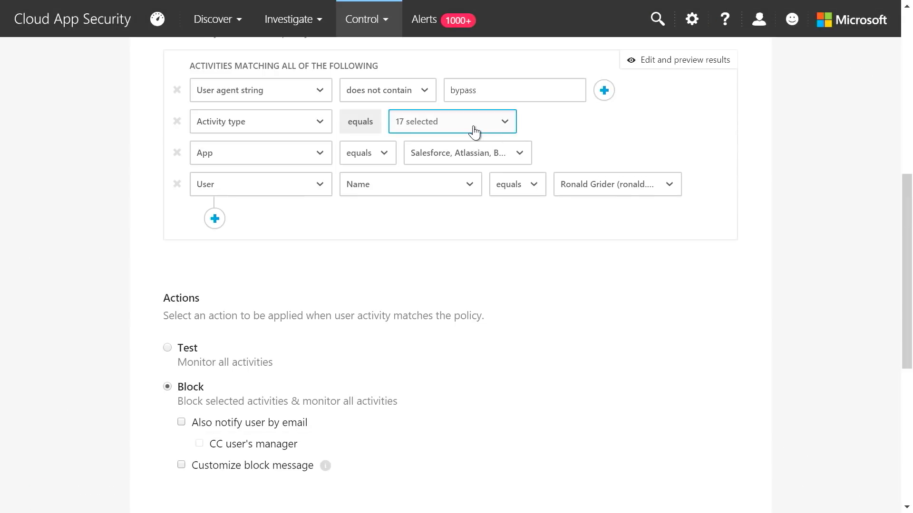
# - Open the Activity type choices in the blocking policy's activity filter and look through them
pyautogui.click(474, 132)
pyautogui.moveTo(646, 198); pyautogui.dragTo(635, 288)
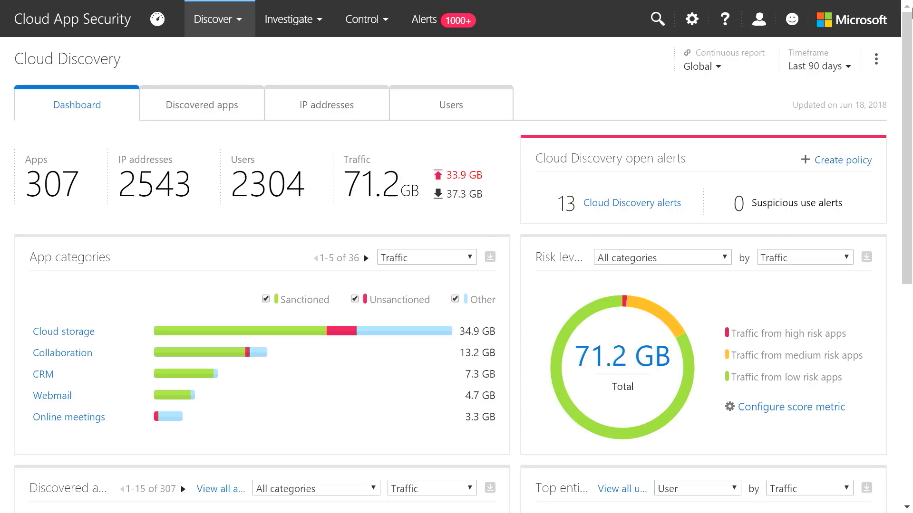
# - Review the custom cloud app form in Cloud Discovery and close it without creating an app
pyautogui.click(879, 63)
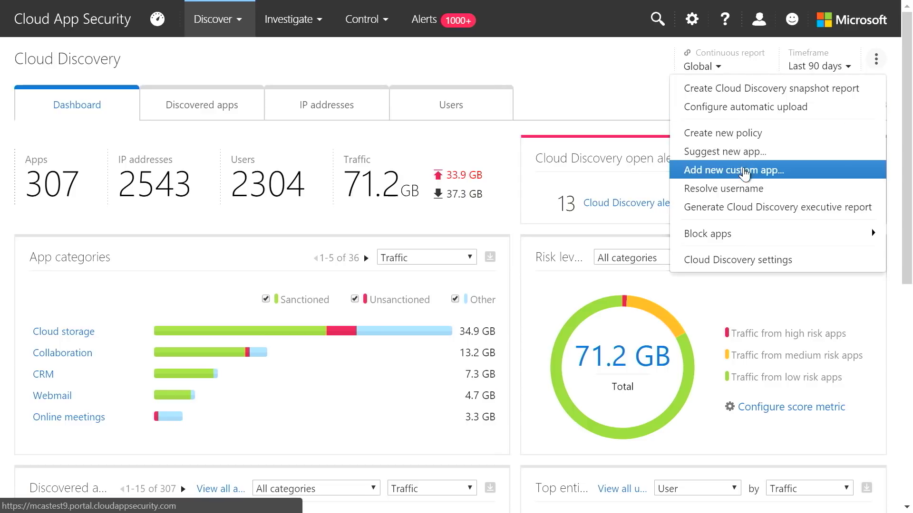
pyautogui.click(744, 177)
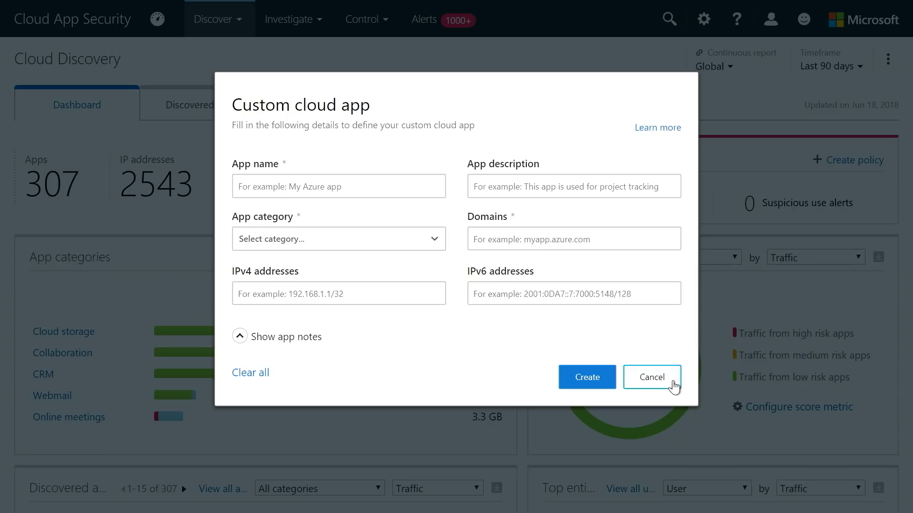
pyautogui.click(673, 381)
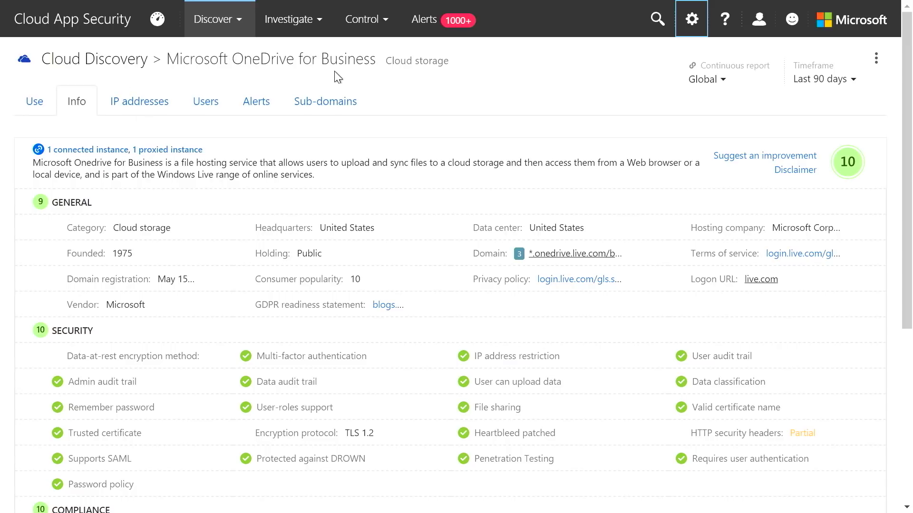
# - Examine the security and compliance details of Microsoft OneDrive for Business and the Cloud Discovery score metrics settings
pyautogui.scroll(-5, 349, 245)
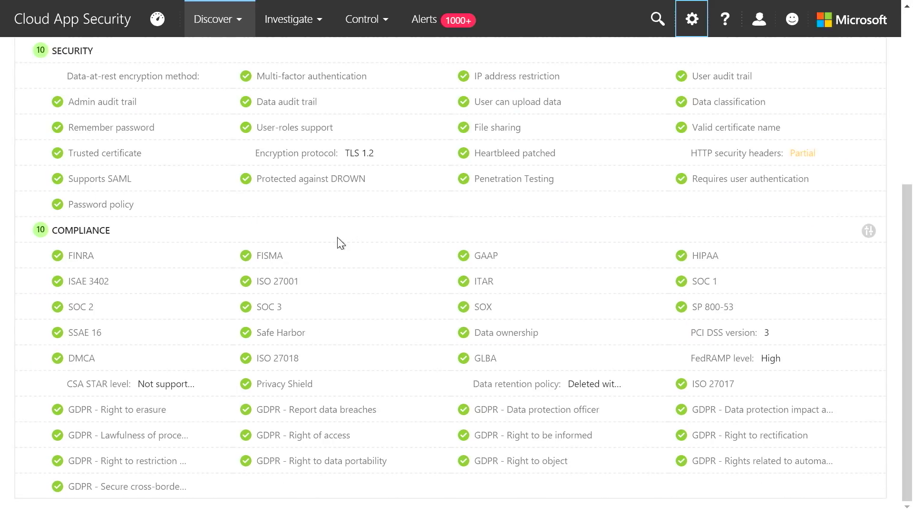
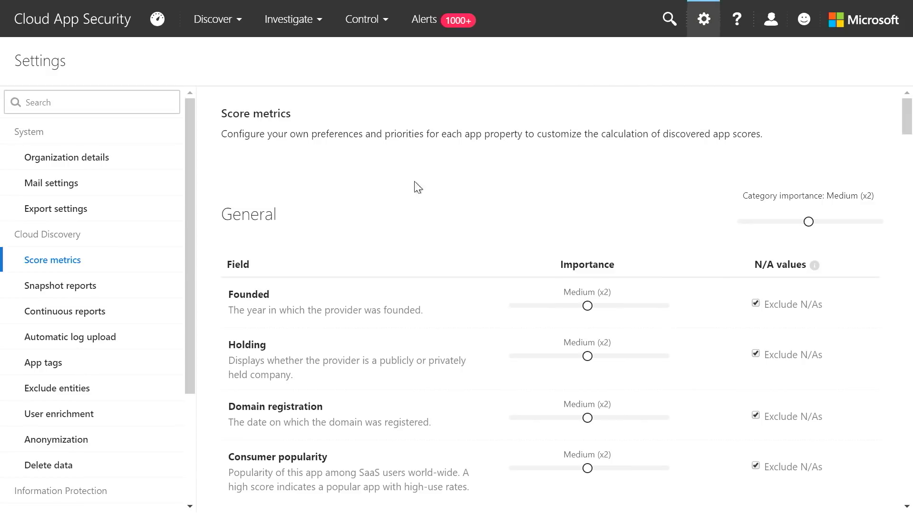
pyautogui.scroll(-5, 427, 156)
pyautogui.scroll(-20, 427, 154)
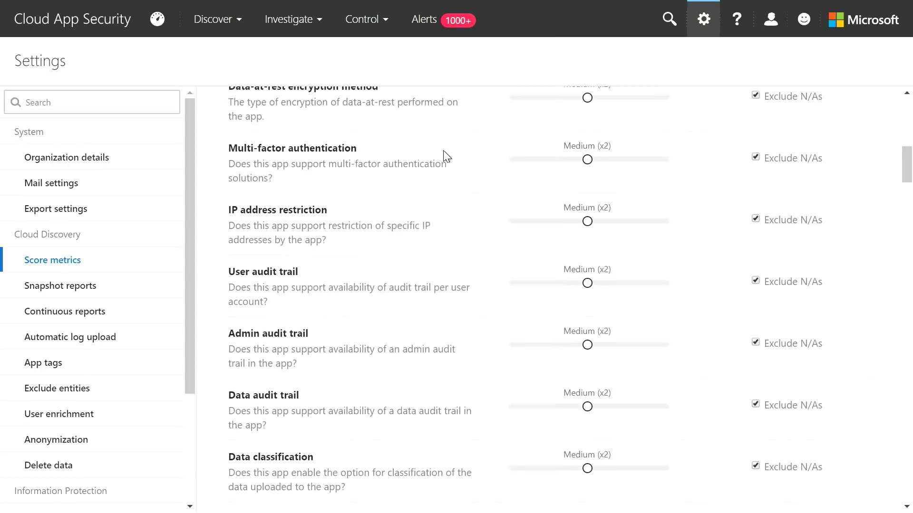
pyautogui.scroll(-10, 513, 238)
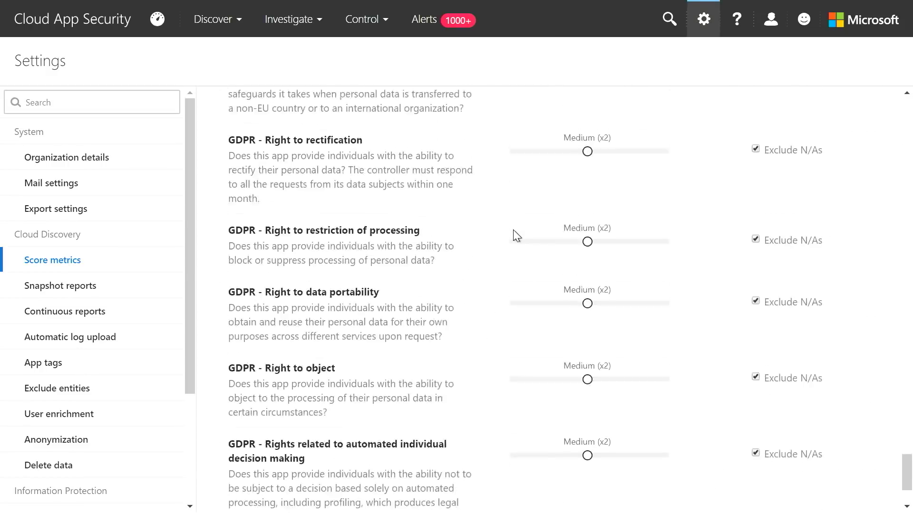
pyautogui.scroll(7, 508, 223)
pyautogui.scroll(5, 508, 219)
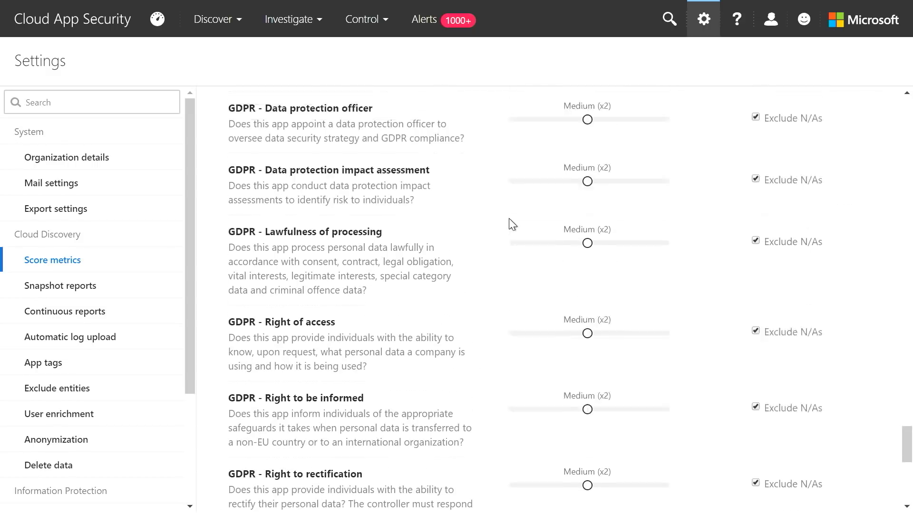
pyautogui.scroll(3, 508, 218)
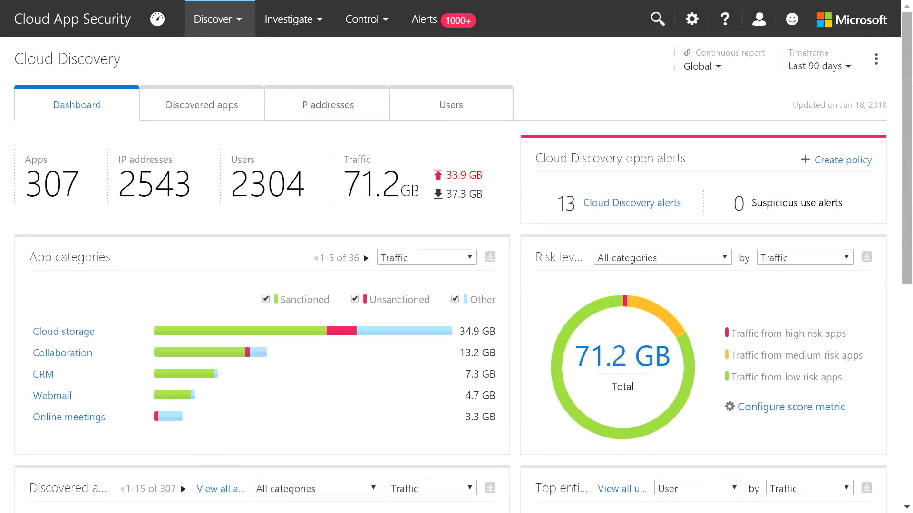
# - Generate the Cloud Discovery executive report from the Global continuous report for the last 90 days
pyautogui.click(877, 61)
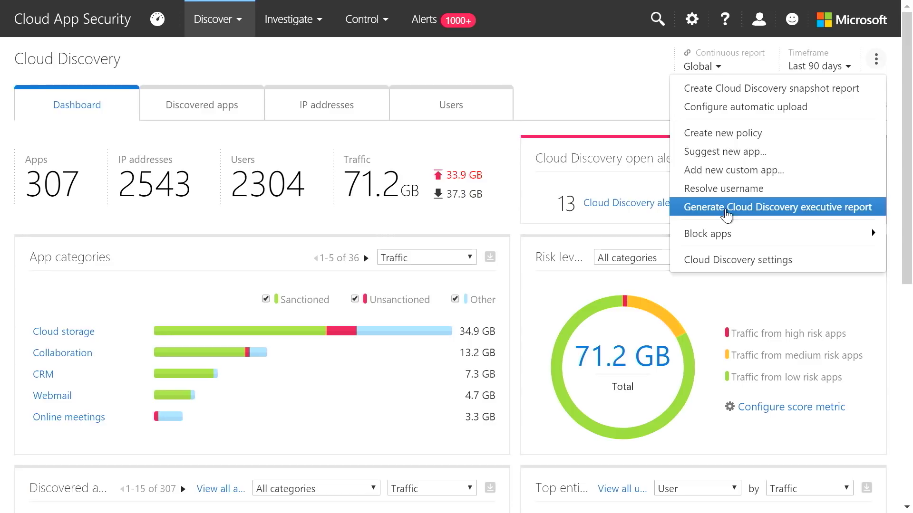
pyautogui.click(726, 209)
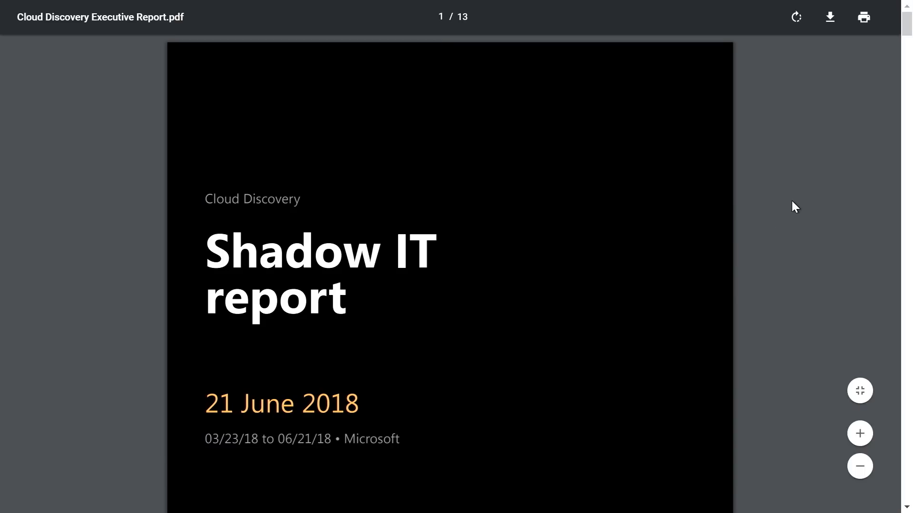
# - Read through the Shadow IT report's overview, key findings, recommendations, app risk levels and traffic by app tag
pyautogui.scroll(-4, 809, 163)
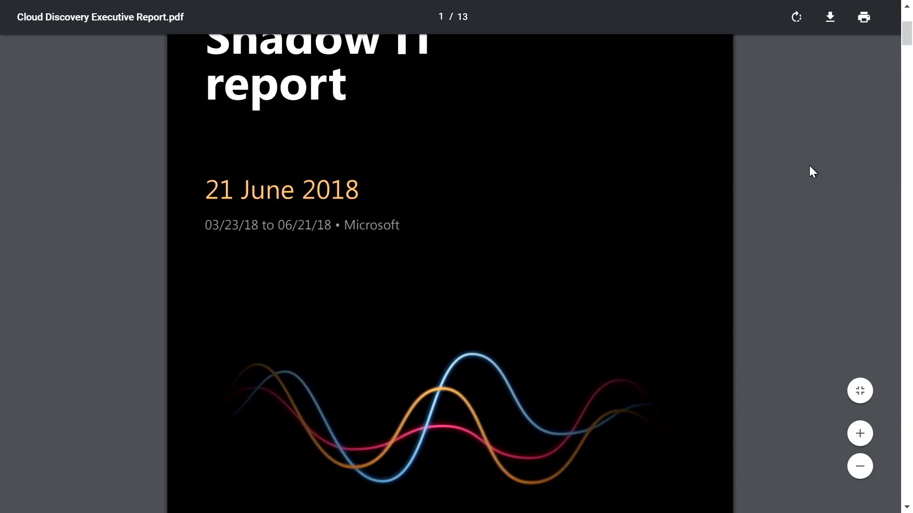
pyautogui.scroll(-2, 809, 161)
pyautogui.scroll(-12, 809, 162)
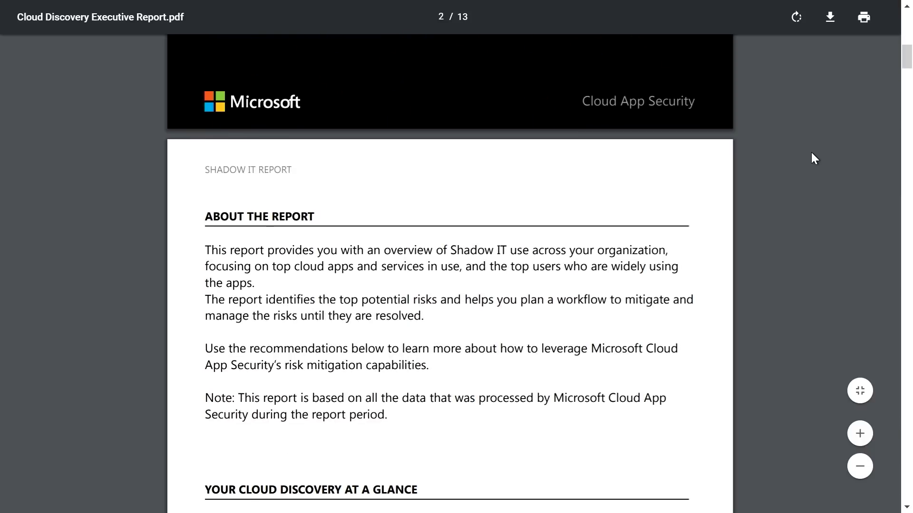
pyautogui.scroll(-7, 811, 149)
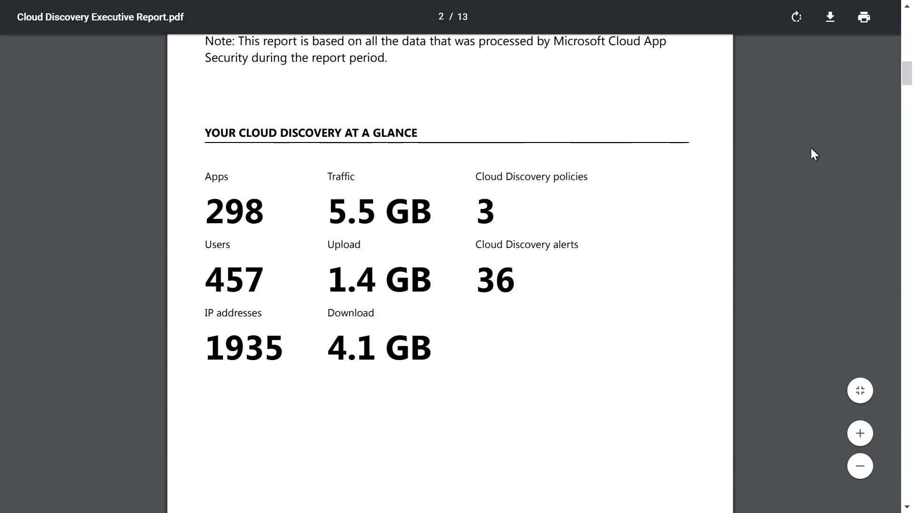
pyautogui.scroll(-4, 811, 151)
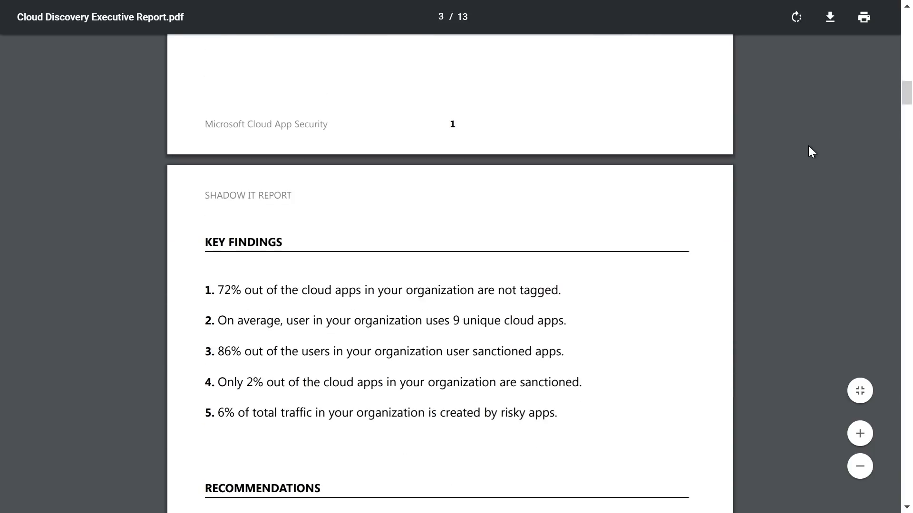
pyautogui.scroll(-4, 808, 140)
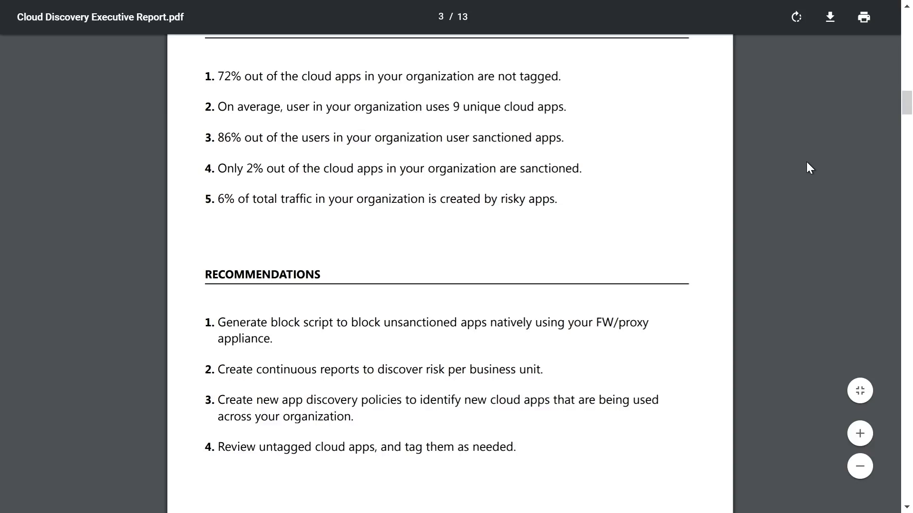
pyautogui.scroll(-11, 812, 149)
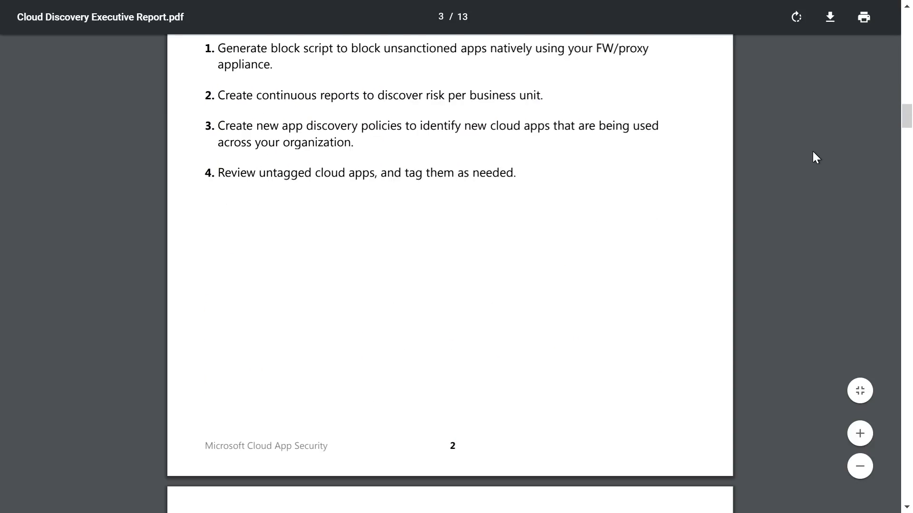
pyautogui.scroll(-9, 813, 146)
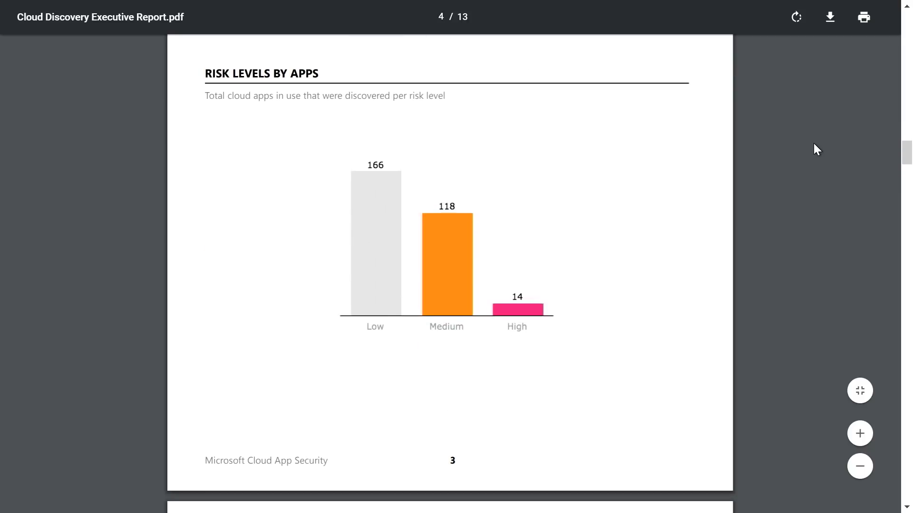
pyautogui.scroll(-4, 815, 145)
pyautogui.scroll(-16, 818, 142)
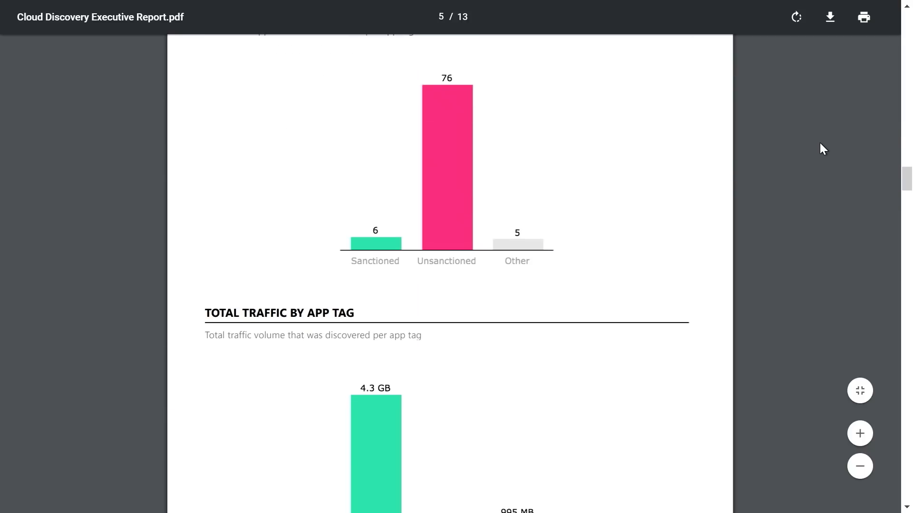
pyautogui.scroll(-5, 819, 141)
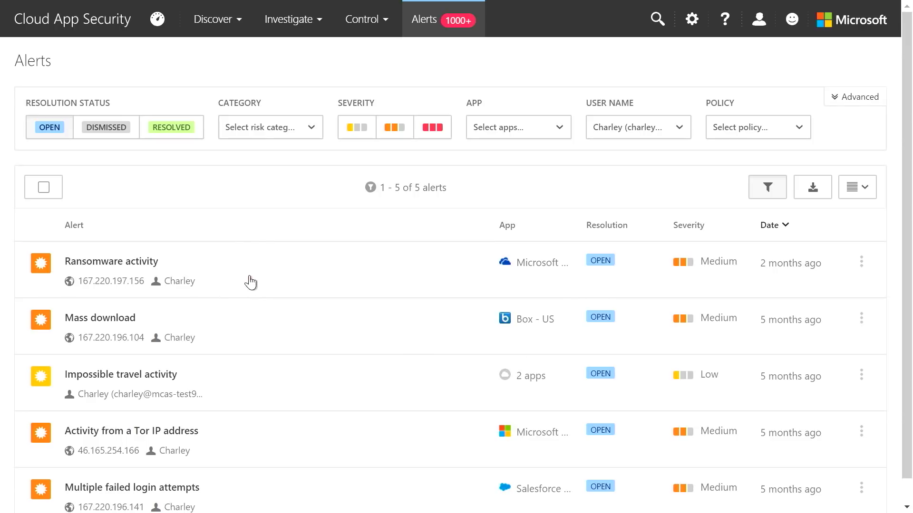
# - Open the "Ransomware activity" alert and inspect the details of the first file upload in its activity log
pyautogui.click(318, 279)
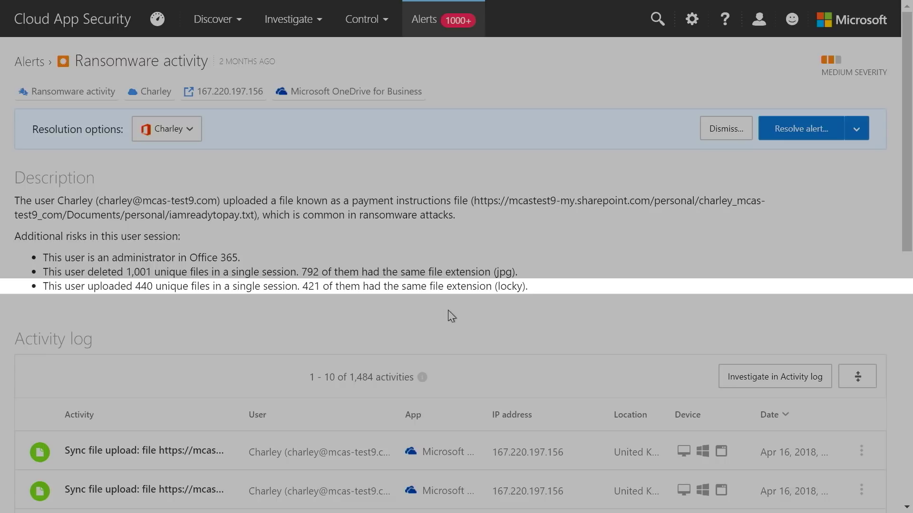
pyautogui.scroll(-5, 462, 302)
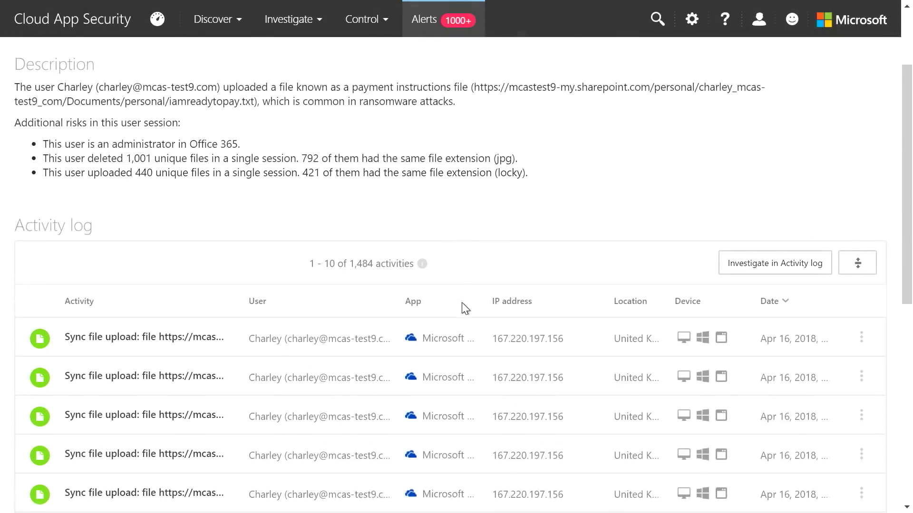
pyautogui.click(349, 254)
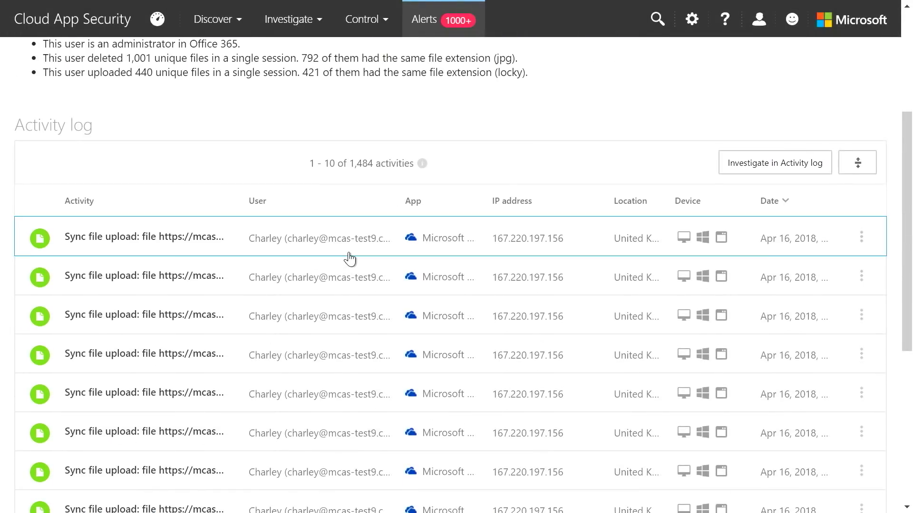
pyautogui.scroll(-3, 369, 328)
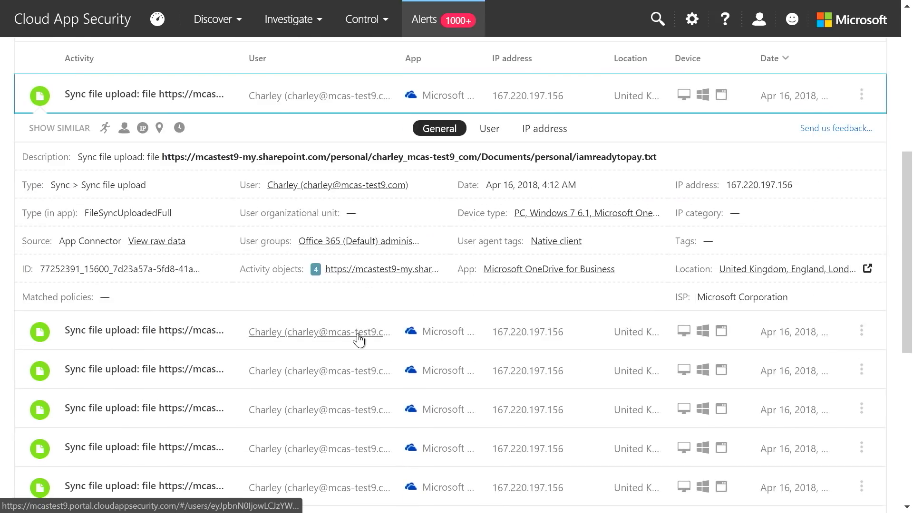
pyautogui.click(382, 346)
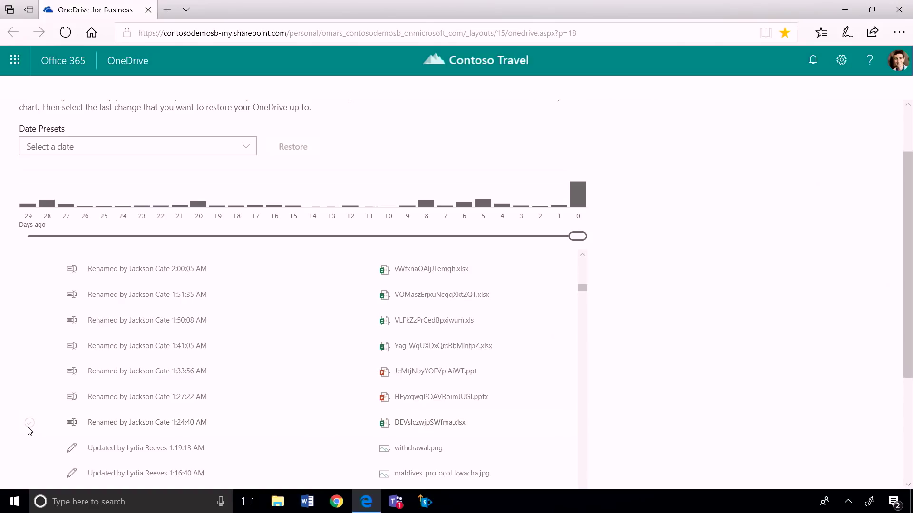
# - In OneDrive, select the rename change at 1:24:40 AM as the restore point and start the restore
pyautogui.click(29, 422)
pyautogui.click(305, 153)
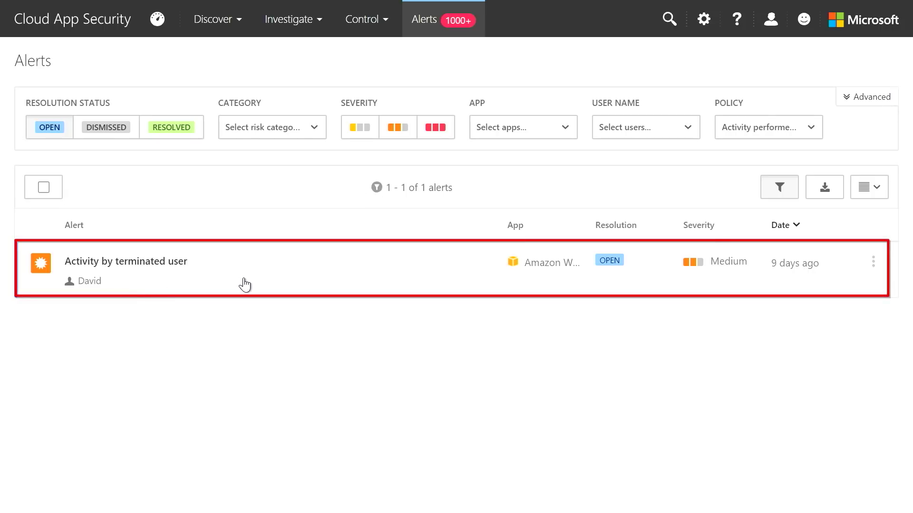
# - In Cloud App Security, open the medium-severity alert about activity by a terminated user
pyautogui.click(306, 270)
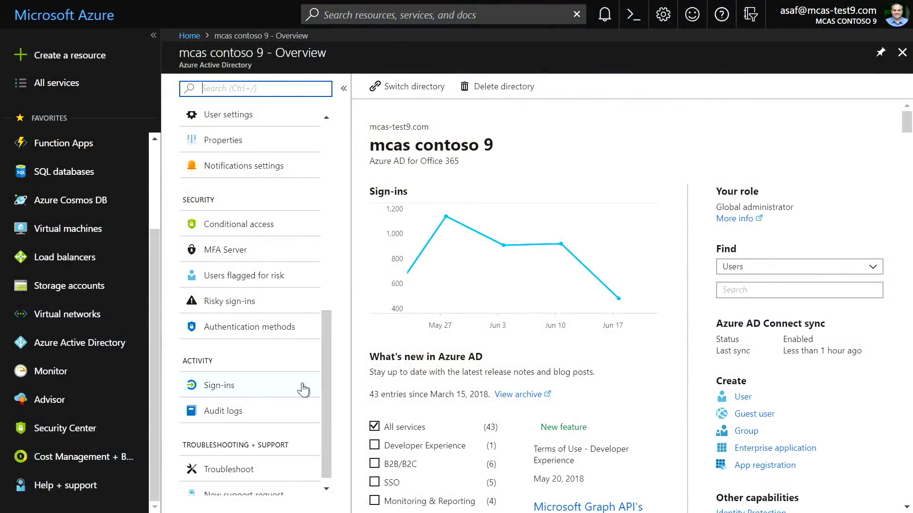
# - In Azure Active Directory, open the enabled conditional access policy that routes specific users to the Cloud App Security proxy
pyautogui.scroll(-1, 264, 345)
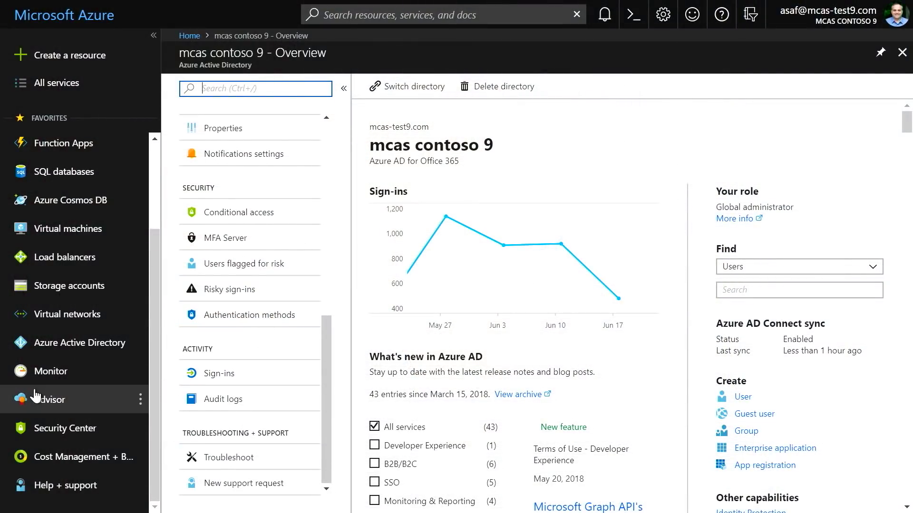
pyautogui.scroll(5, 290, 324)
pyautogui.click(248, 441)
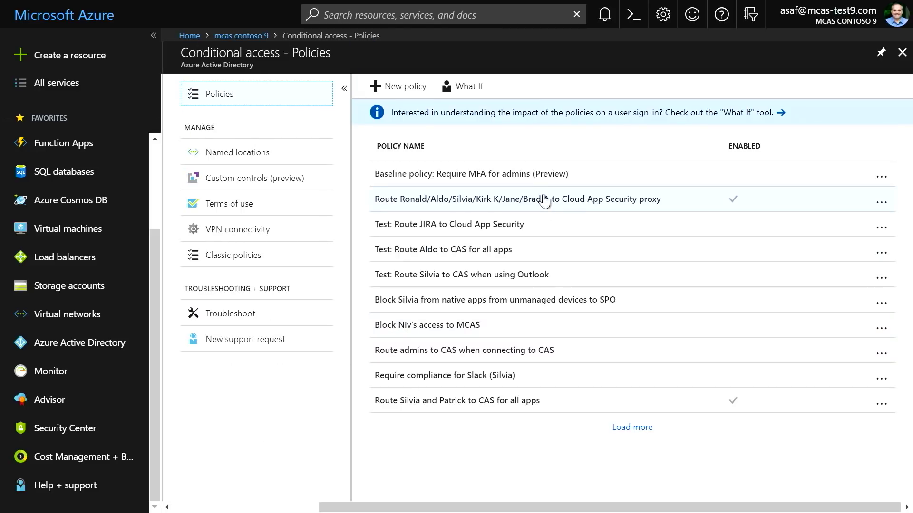
pyautogui.click(547, 201)
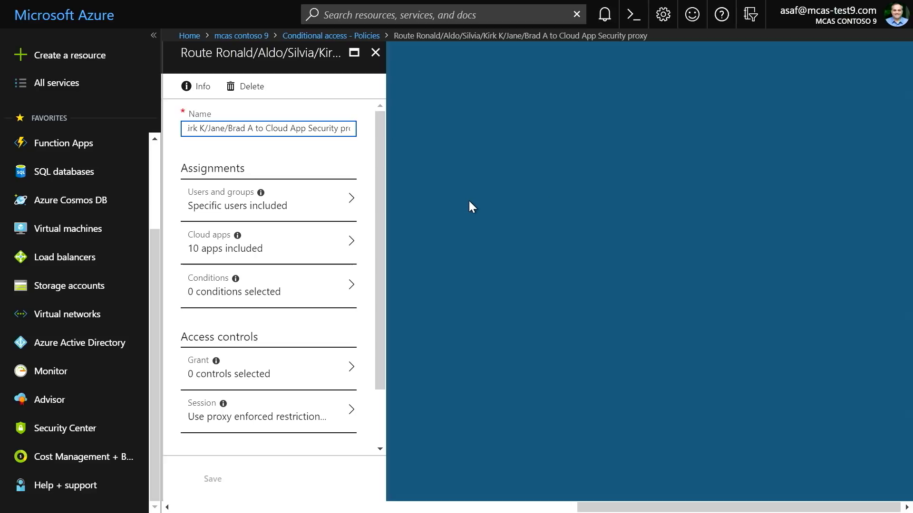
# - Review the conditional access policy's included users, cloud apps, conditions and session controls
pyautogui.click(310, 208)
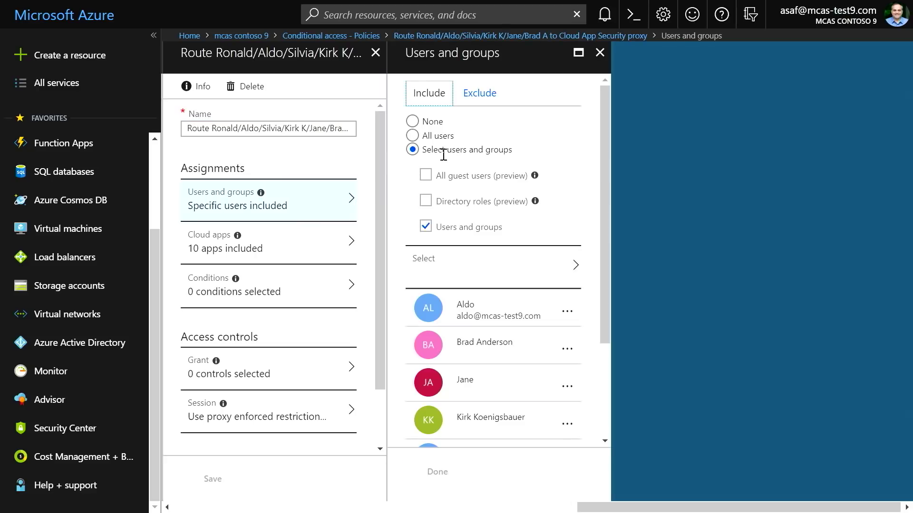
pyautogui.scroll(-3, 509, 388)
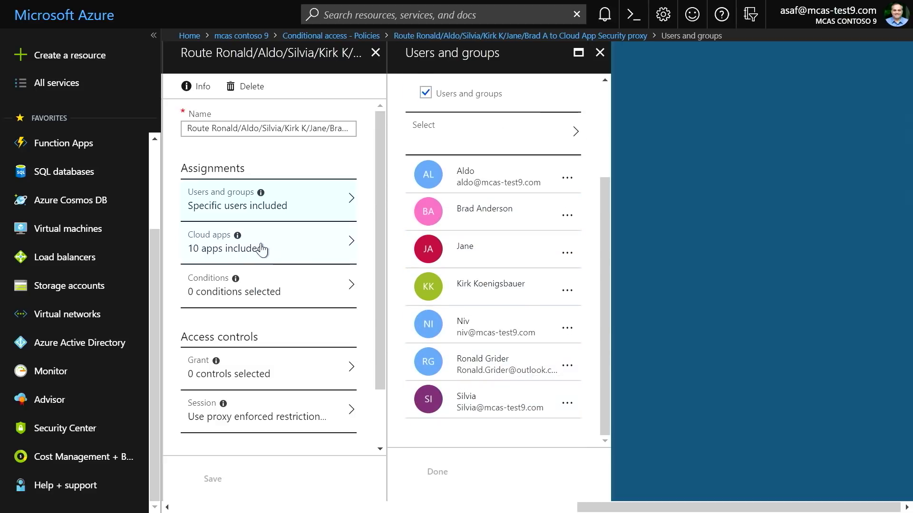
pyautogui.click(306, 253)
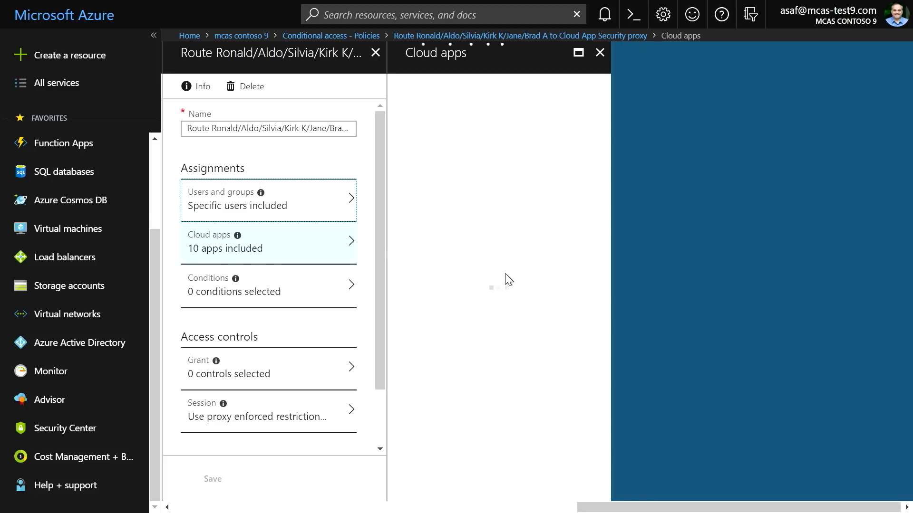
pyautogui.scroll(-4, 543, 279)
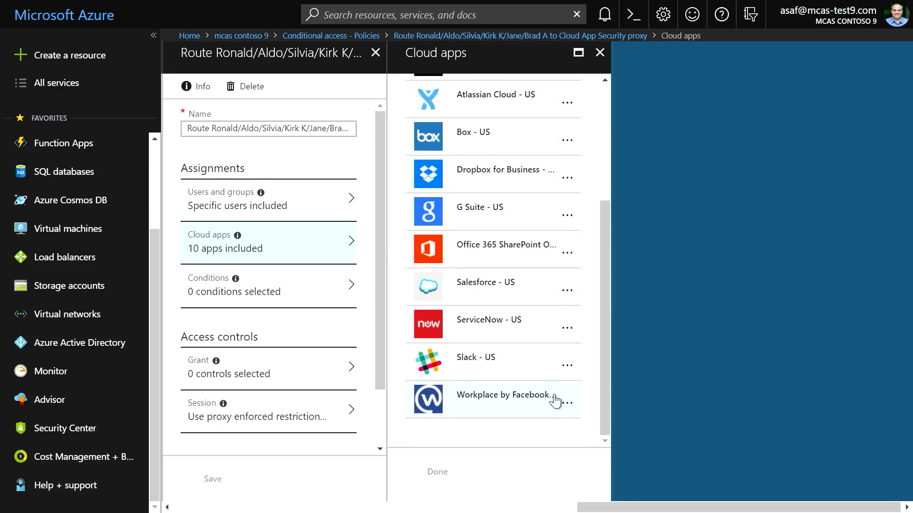
pyautogui.click(292, 300)
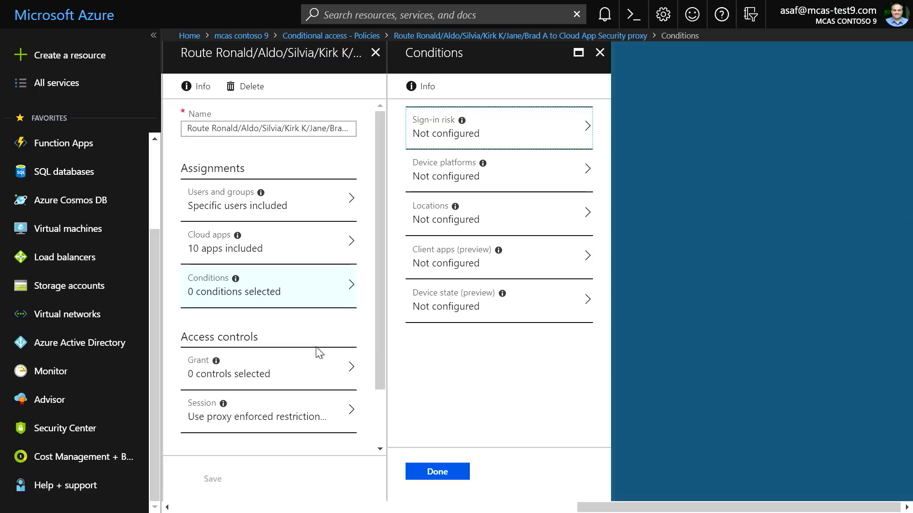
pyautogui.click(297, 420)
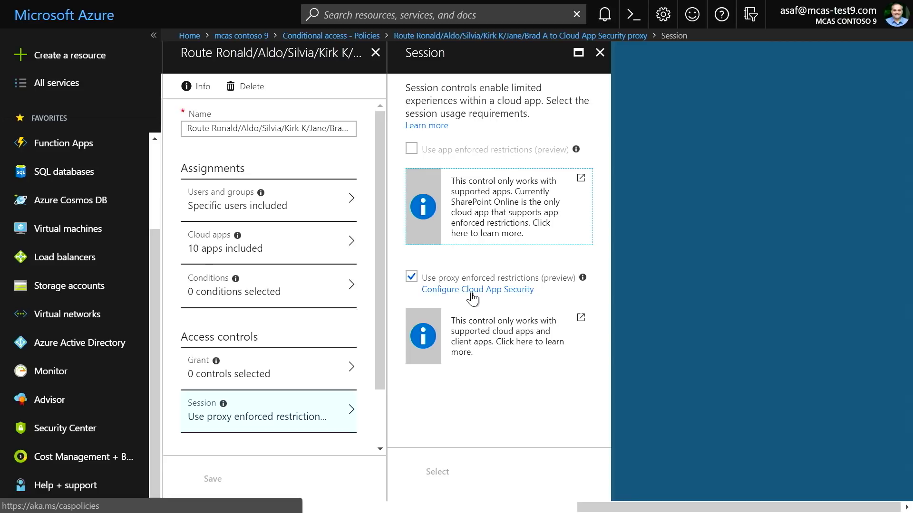
# - Follow the policy's Cloud App Security configuration link, open the "Block download of sensitive files" session policy and inspect its session control type options
pyautogui.click(472, 290)
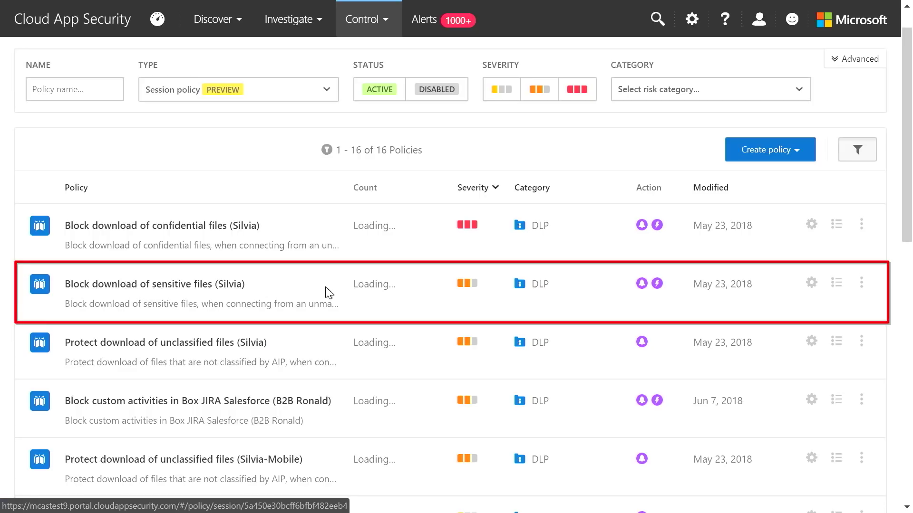
pyautogui.click(185, 290)
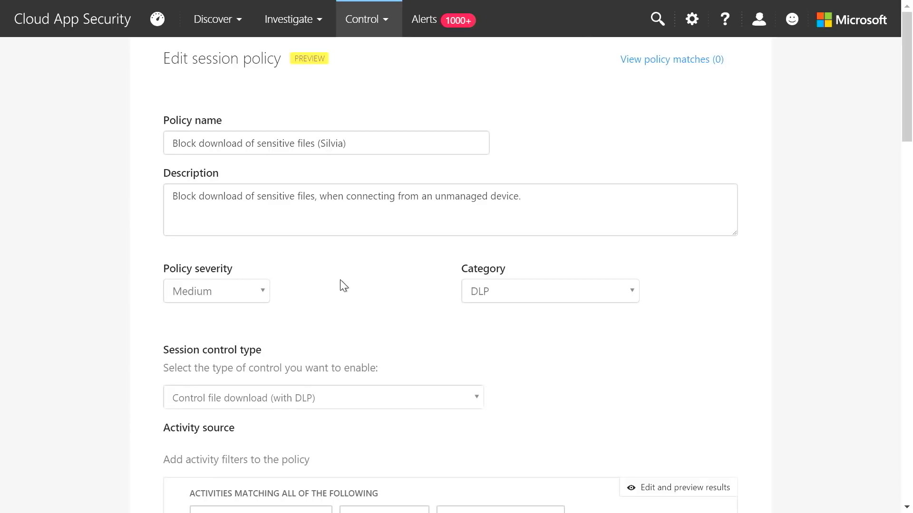
pyautogui.scroll(-5, 386, 285)
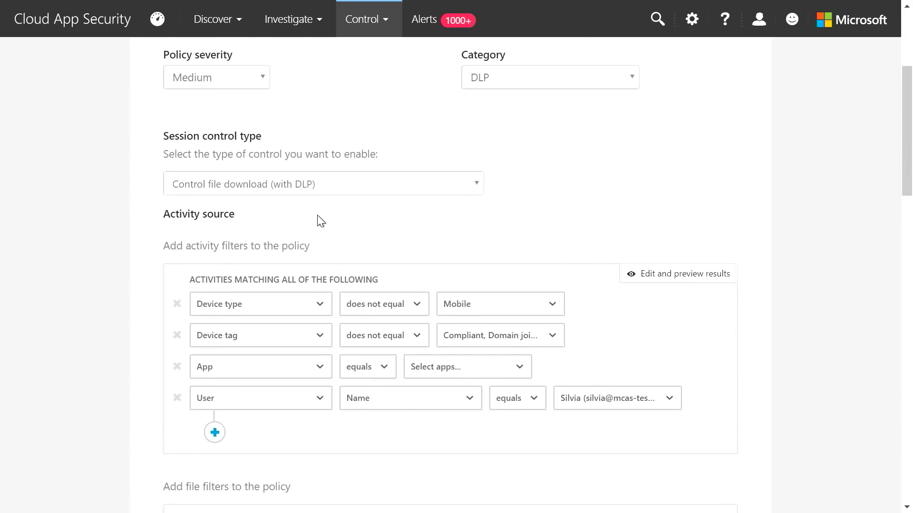
pyautogui.click(326, 189)
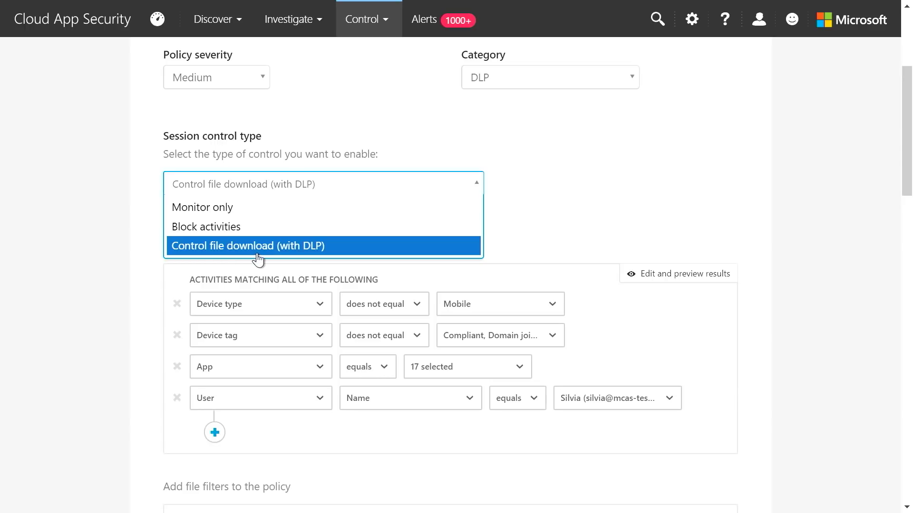
pyautogui.click(603, 205)
# - Examine the sensitive files policy's classification label filter, content inspection settings and configured block action
pyautogui.scroll(-10, 523, 224)
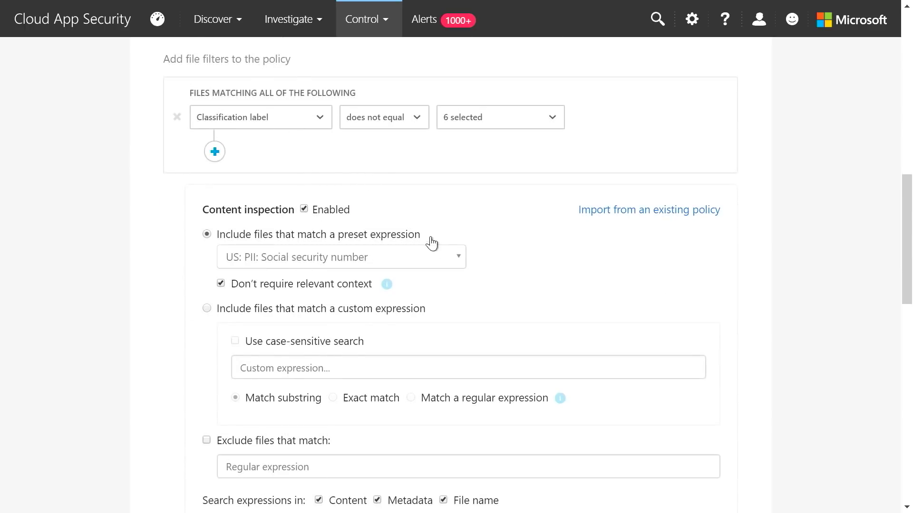
pyautogui.scroll(-5, 412, 285)
pyautogui.scroll(-5, 408, 264)
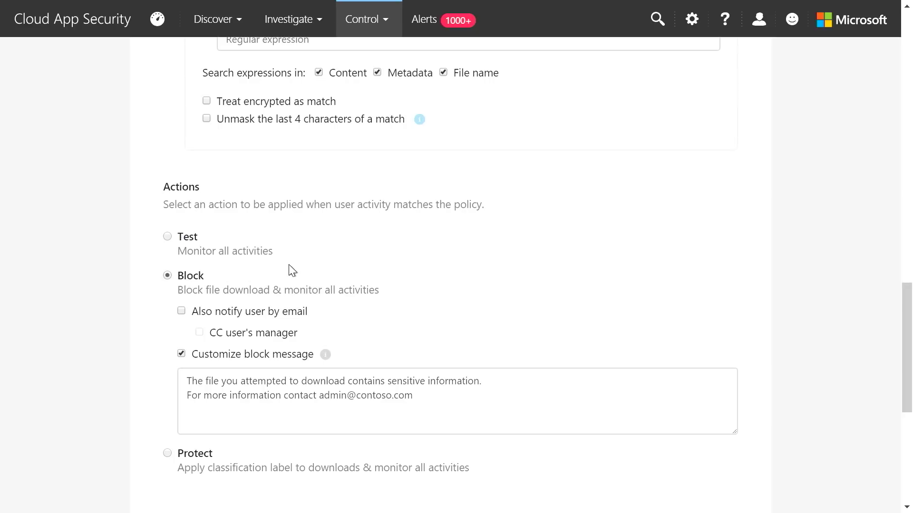
pyautogui.scroll(-5, 277, 263)
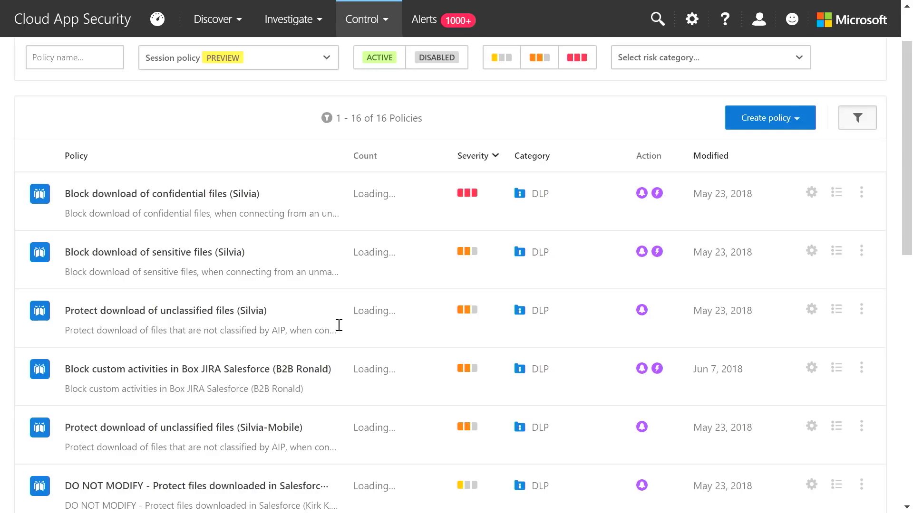
# - Open the "Block custom activities in Box JIRA Salesforce" session policy and select Block activities as its session control type
pyautogui.click(129, 375)
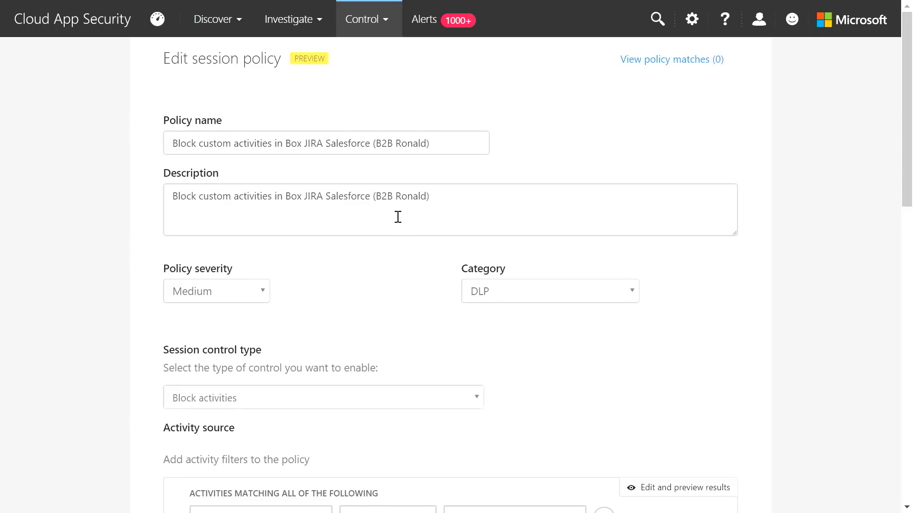
pyautogui.scroll(-5, 375, 280)
pyautogui.click(307, 188)
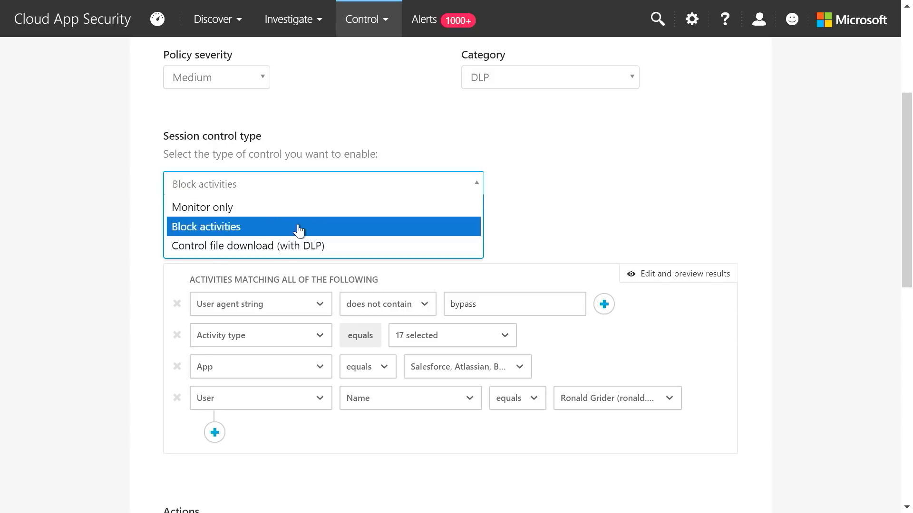
pyautogui.click(313, 228)
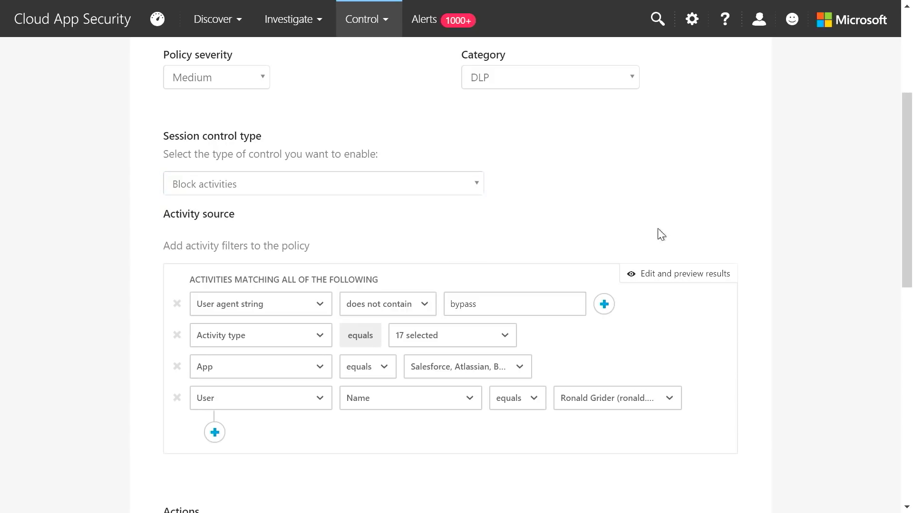
# - Inspect which Box, Jira and Salesforce activities are selected in the policy's activity type filter
pyautogui.scroll(-5, 706, 210)
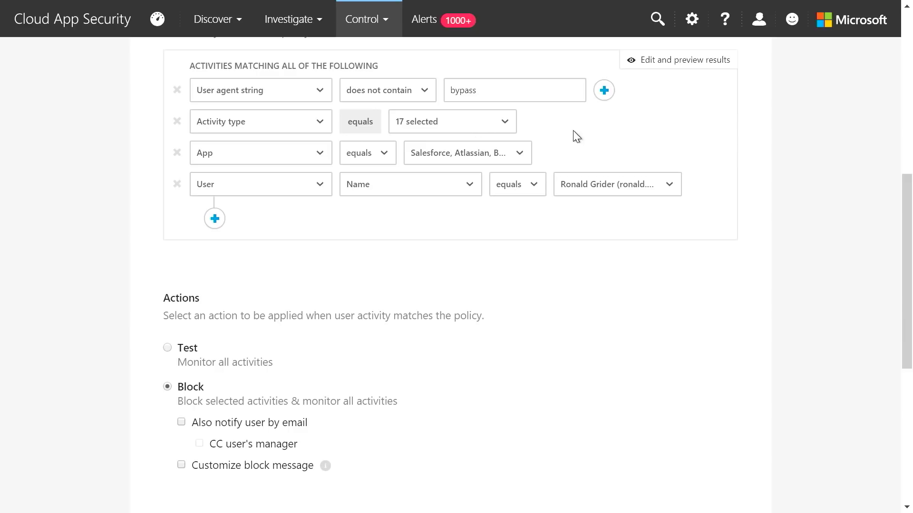
pyautogui.click(472, 131)
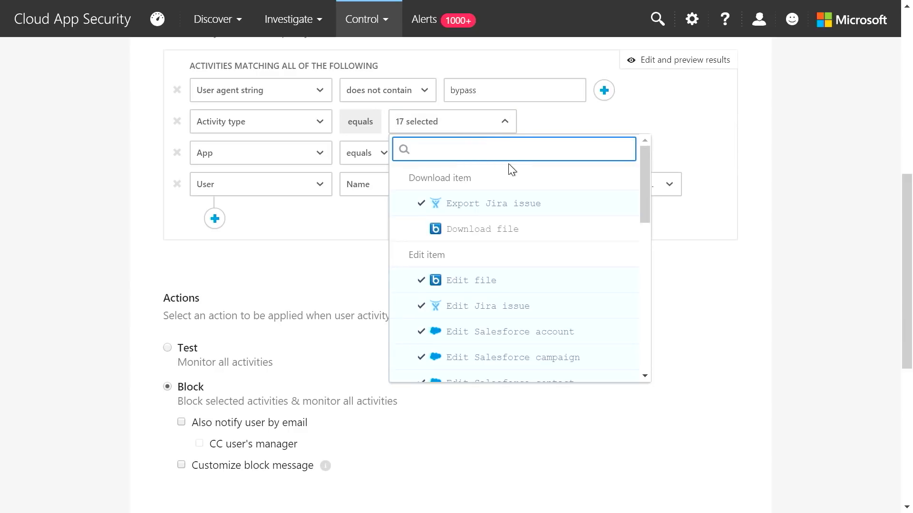
pyautogui.scroll(-1, 647, 199)
pyautogui.moveTo(646, 198); pyautogui.dragTo(634, 281)
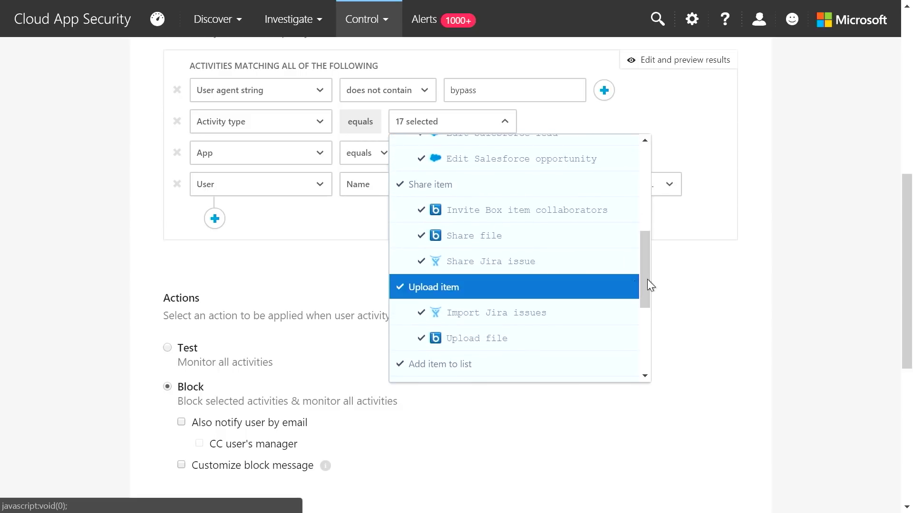
pyautogui.click(820, 235)
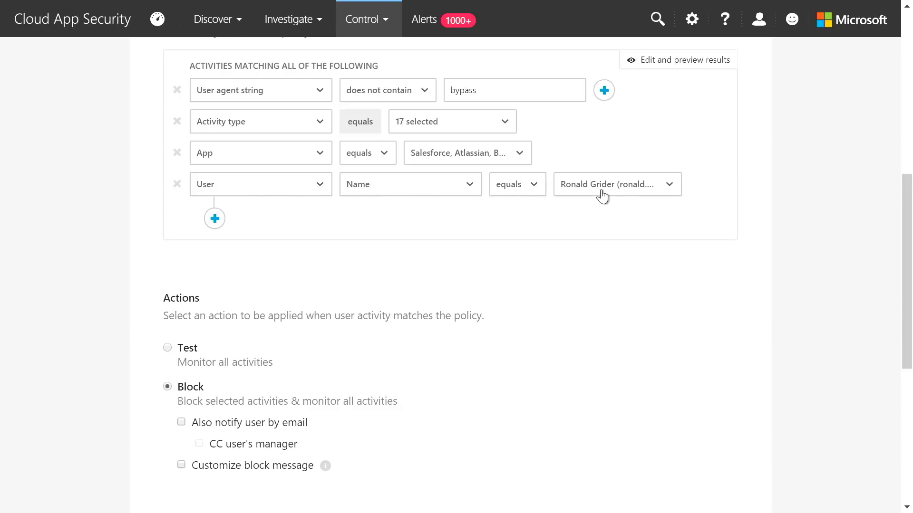
# - Check the custom activities policy's actions and alert settings, and browse the apps available in its App filter
pyautogui.scroll(-5, 354, 297)
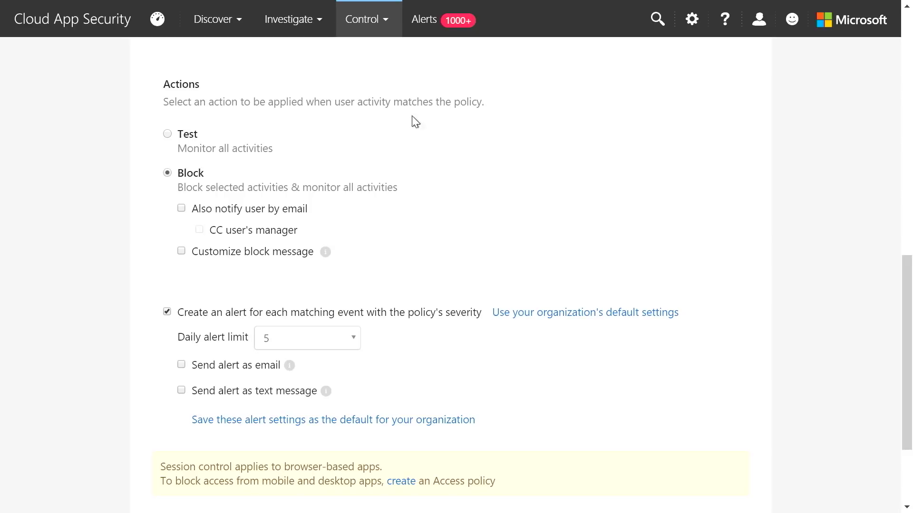
pyautogui.scroll(-3, 548, 221)
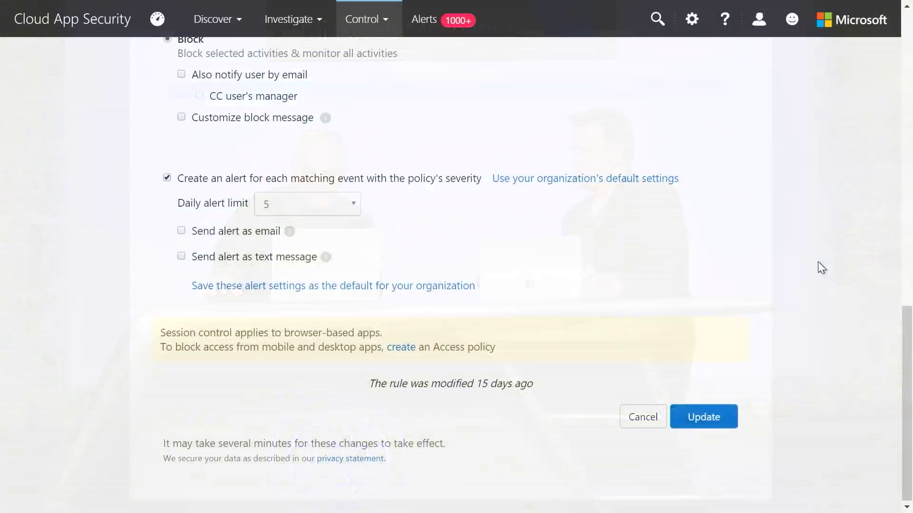
pyautogui.scroll(5, 818, 262)
pyautogui.scroll(4, 813, 263)
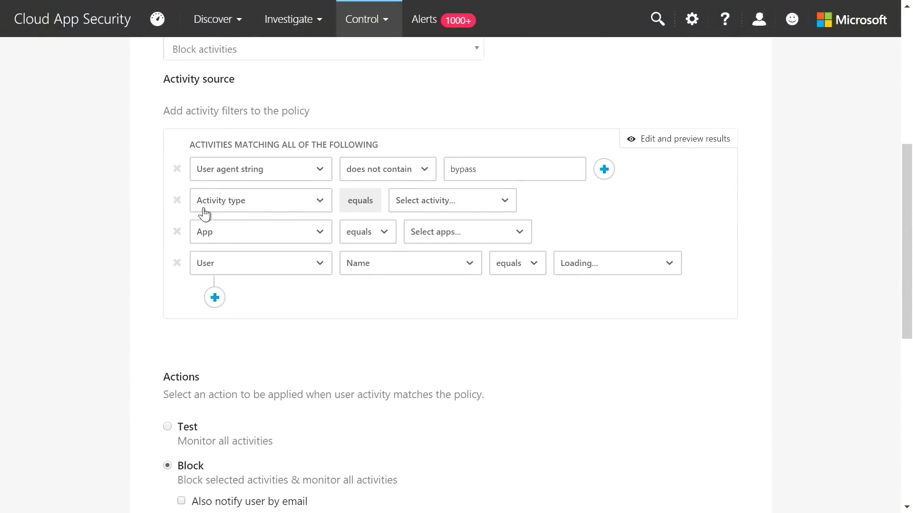
pyautogui.click(501, 242)
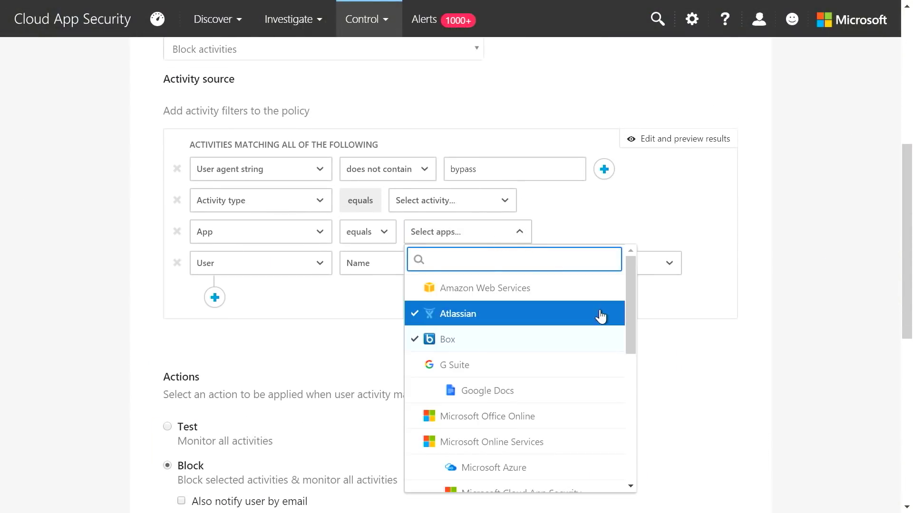
pyautogui.scroll(-5, 612, 312)
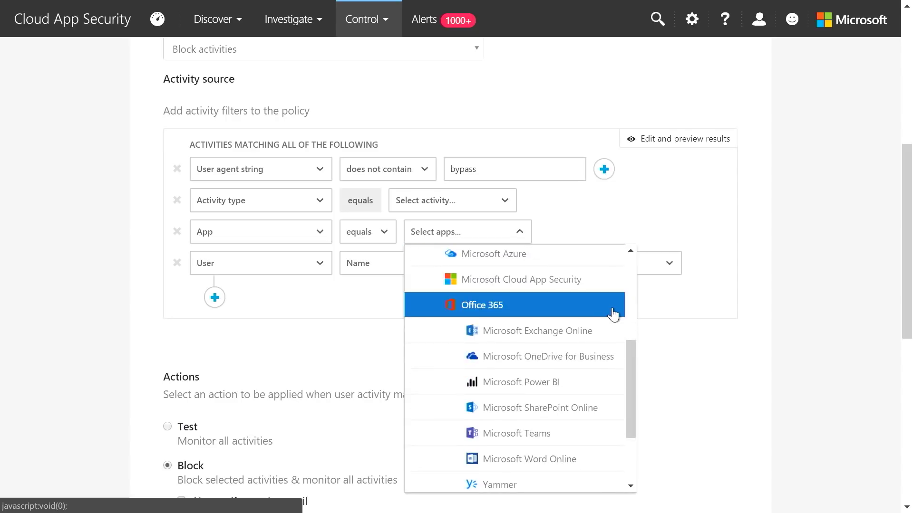
pyautogui.scroll(-3, 615, 312)
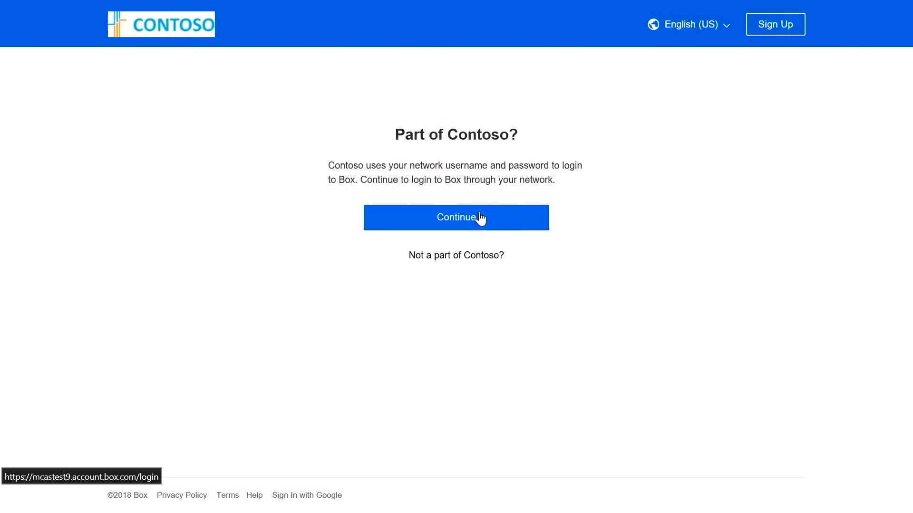
# - Sign in to Box through the Contoso network with the already signed-in account and try to share Employees SSN information.docx
pyautogui.click(480, 218)
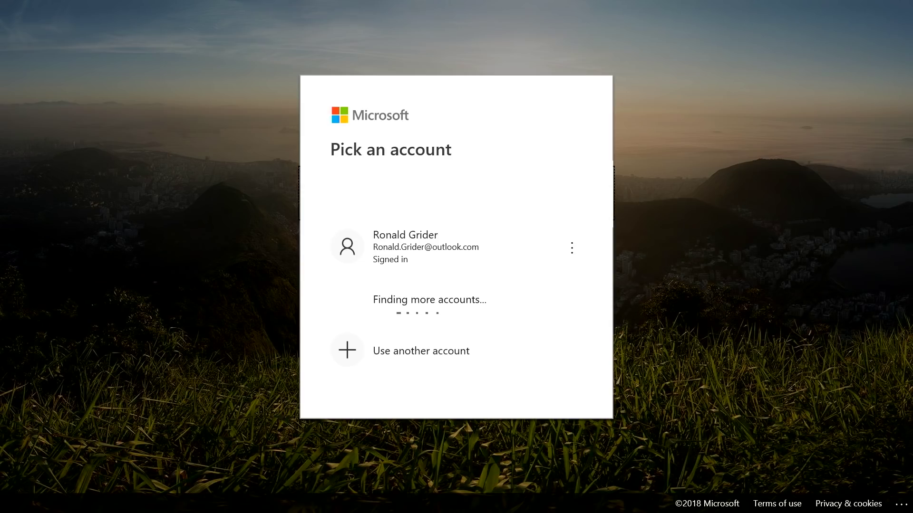
pyautogui.click(427, 252)
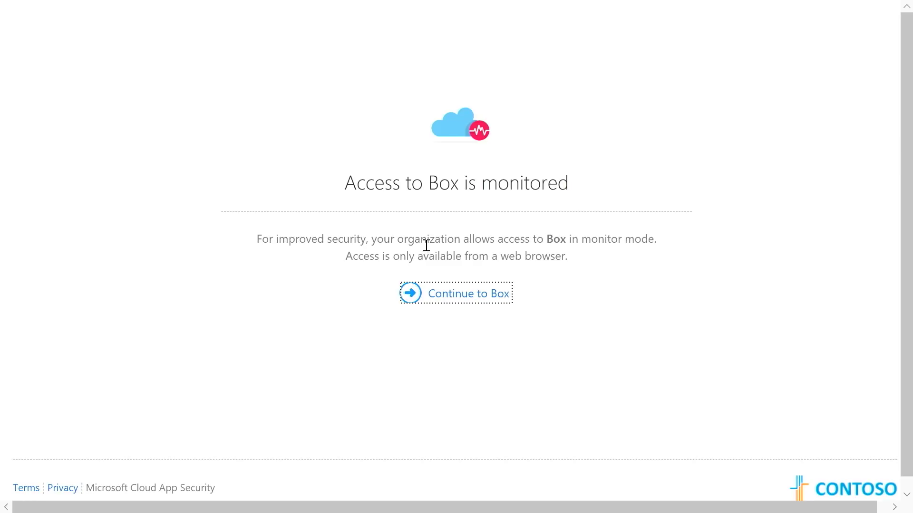
pyautogui.click(453, 295)
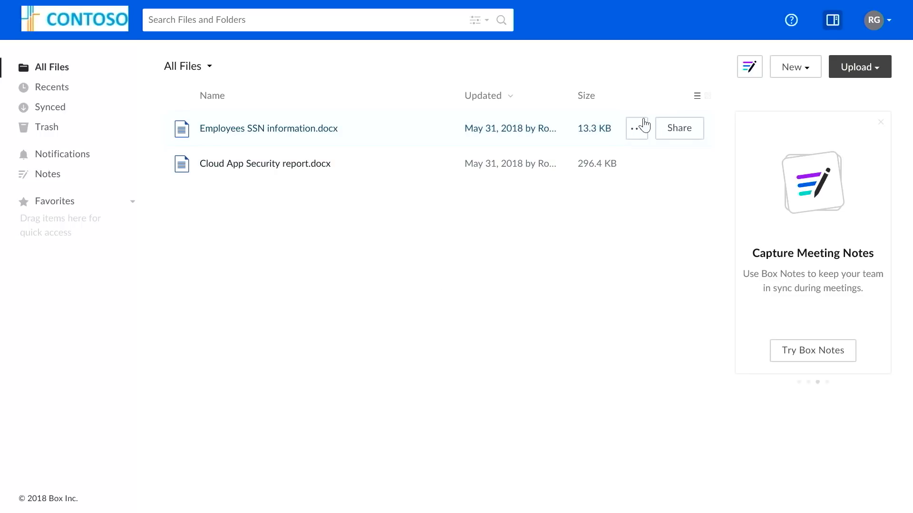
pyautogui.click(680, 130)
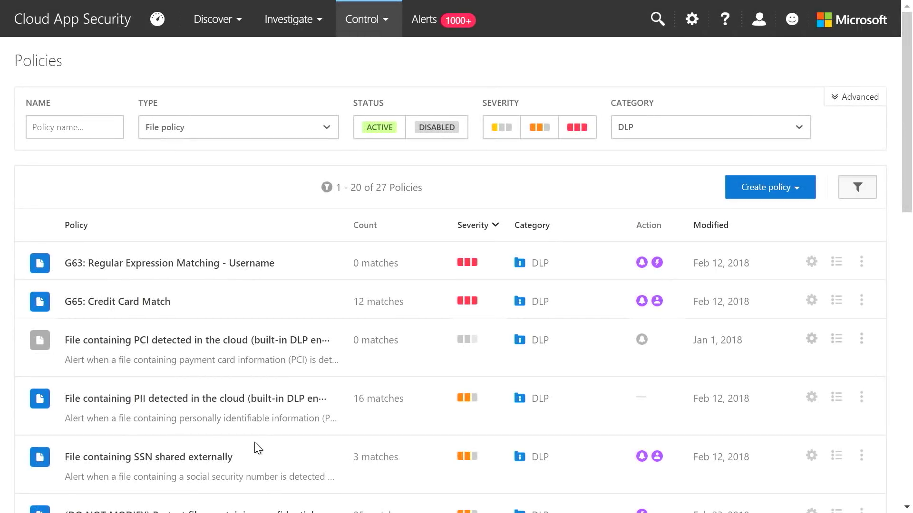
# - In Cloud App Security, open the "File containing SSN shared externally" policy and set its inspection method to Data Classification Service (preview)
pyautogui.click(192, 460)
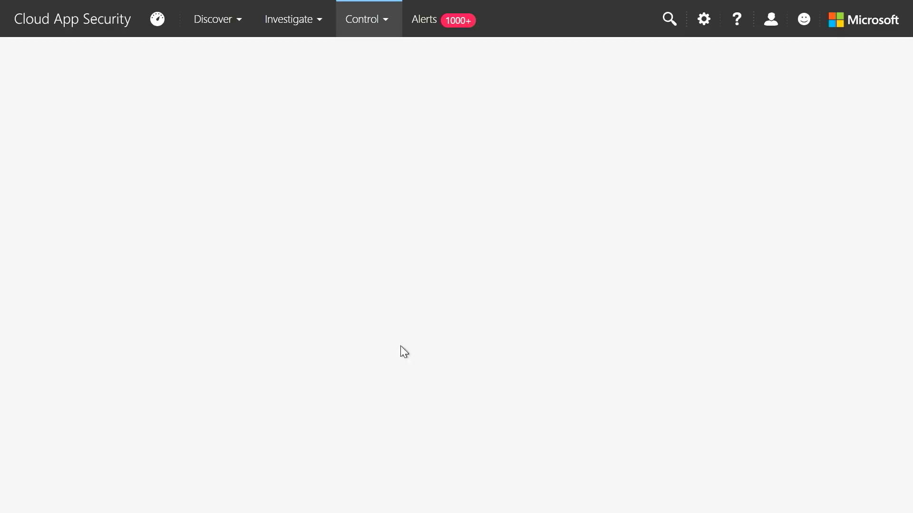
pyautogui.scroll(-3, 745, 275)
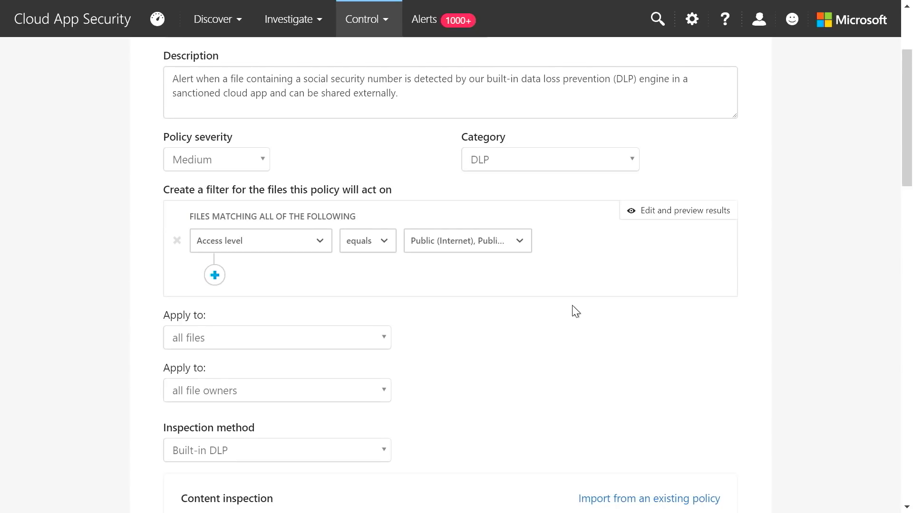
pyautogui.scroll(-3, 575, 312)
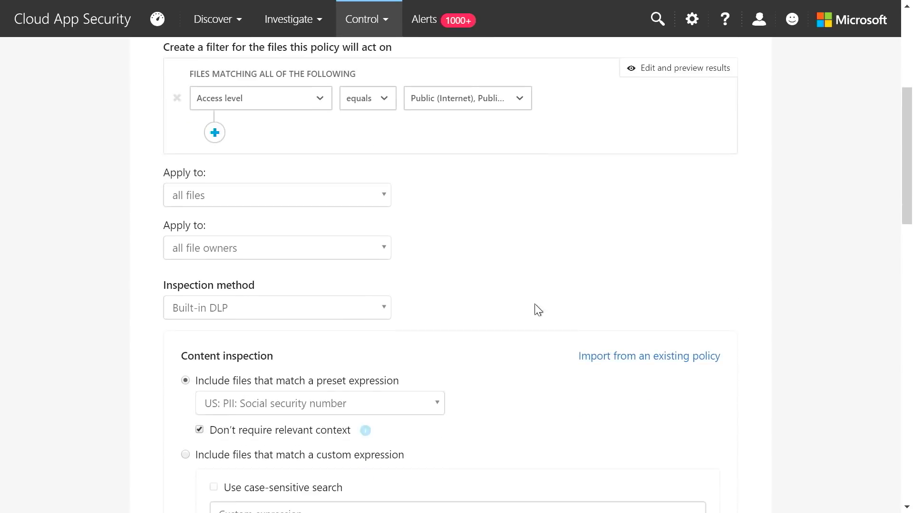
pyautogui.click(255, 310)
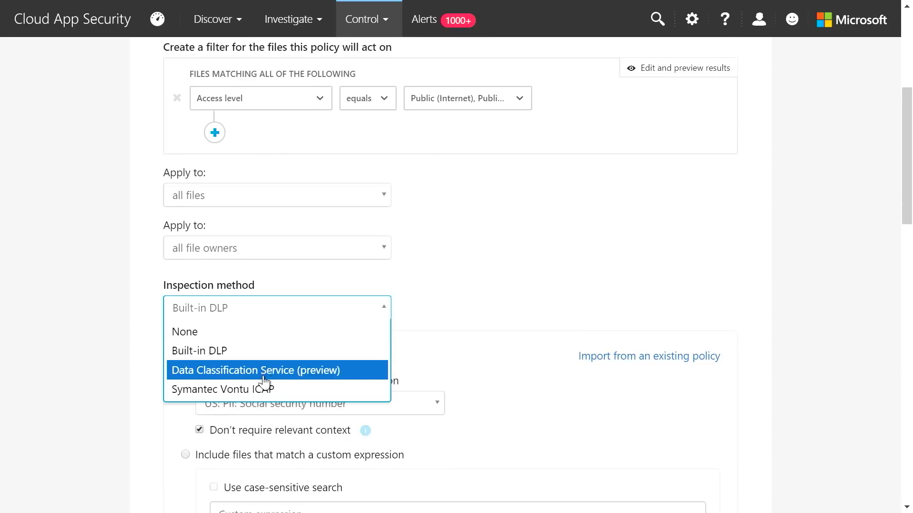
pyautogui.click(304, 373)
pyautogui.scroll(-3, 561, 324)
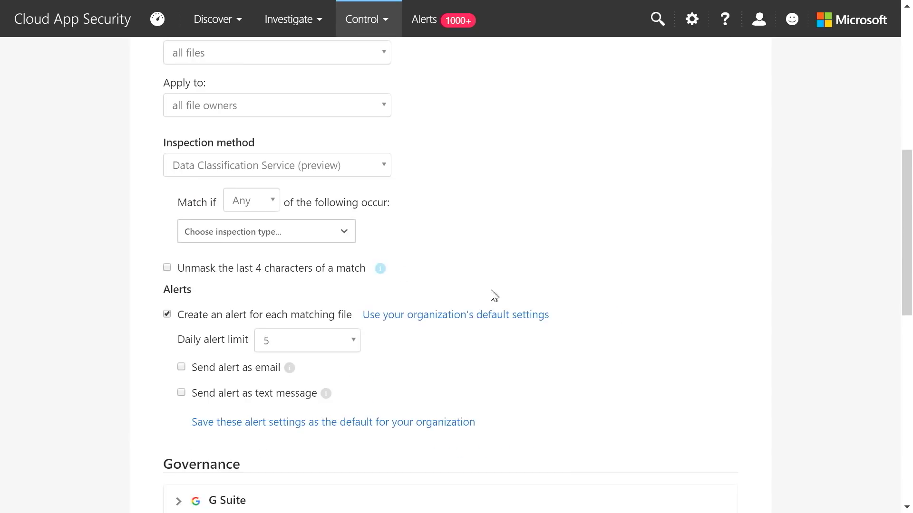
# - Choose sensitive information type as the inspection type for the match condition and browse the available predefined types
pyautogui.click(281, 237)
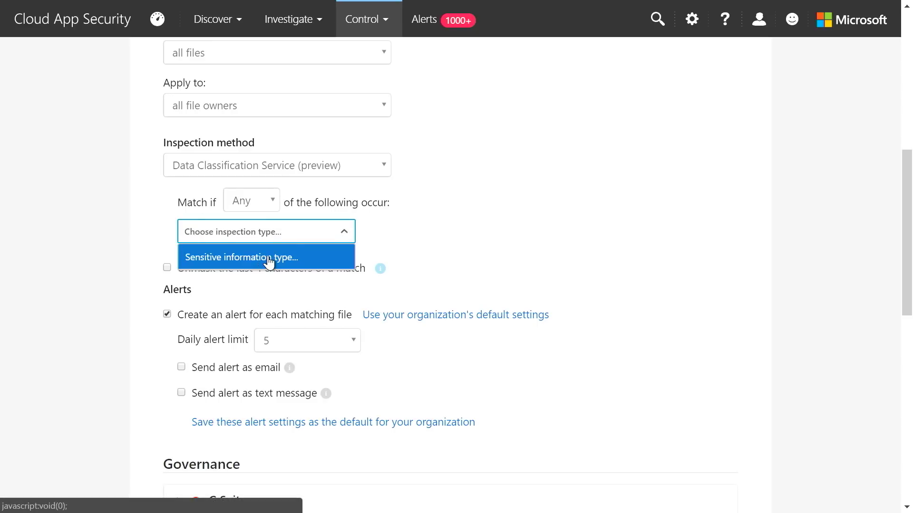
pyautogui.click(269, 259)
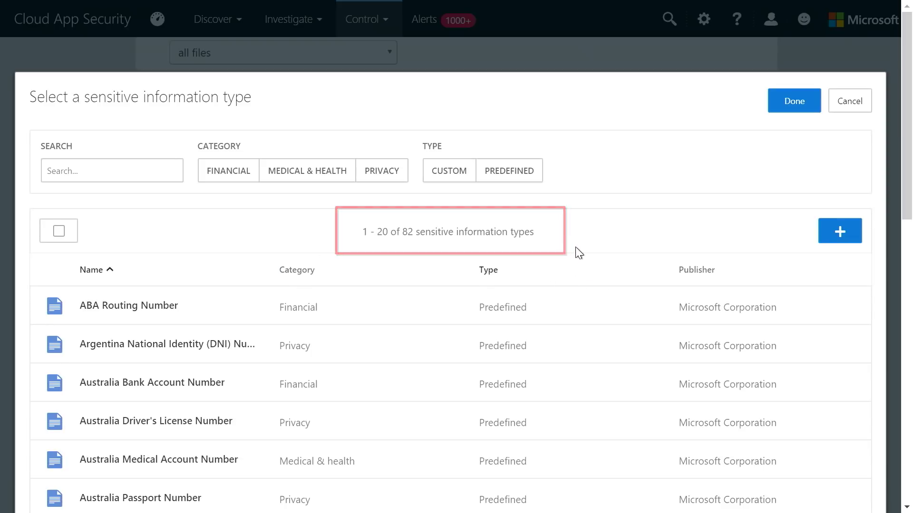
pyautogui.scroll(-3, 576, 249)
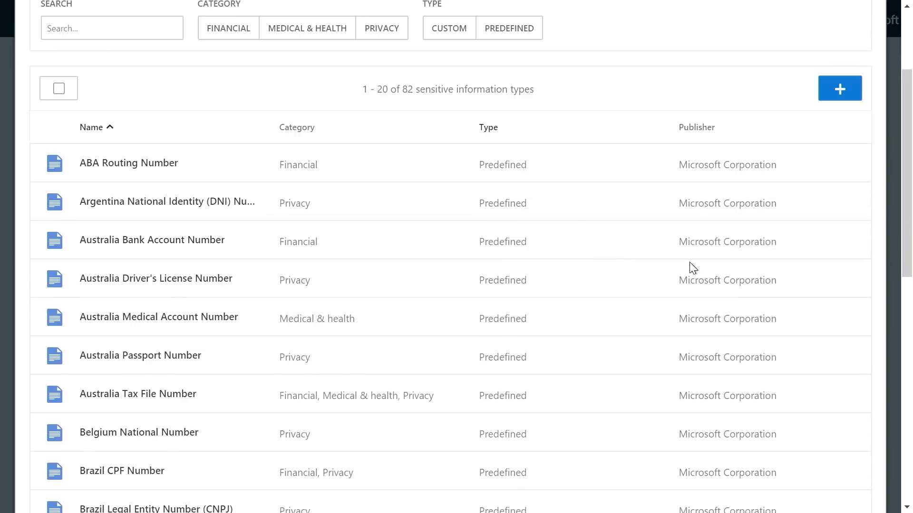
pyautogui.scroll(3, 690, 264)
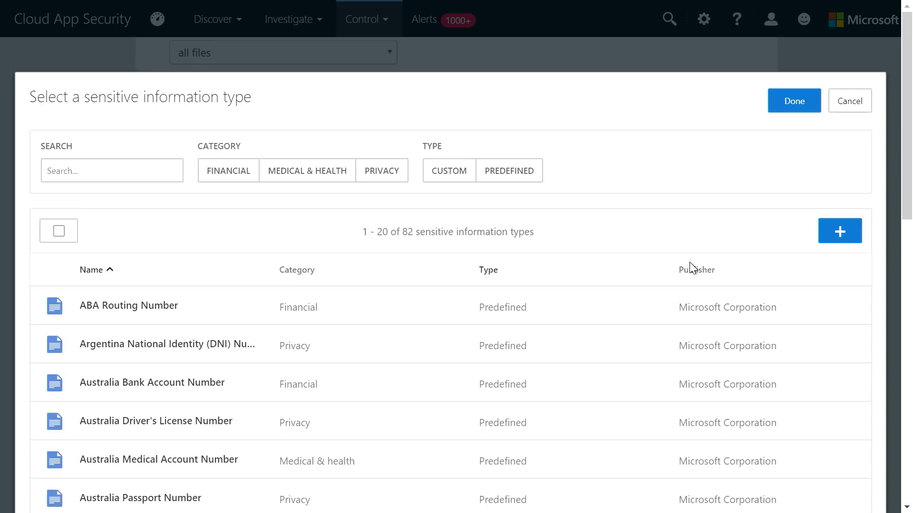